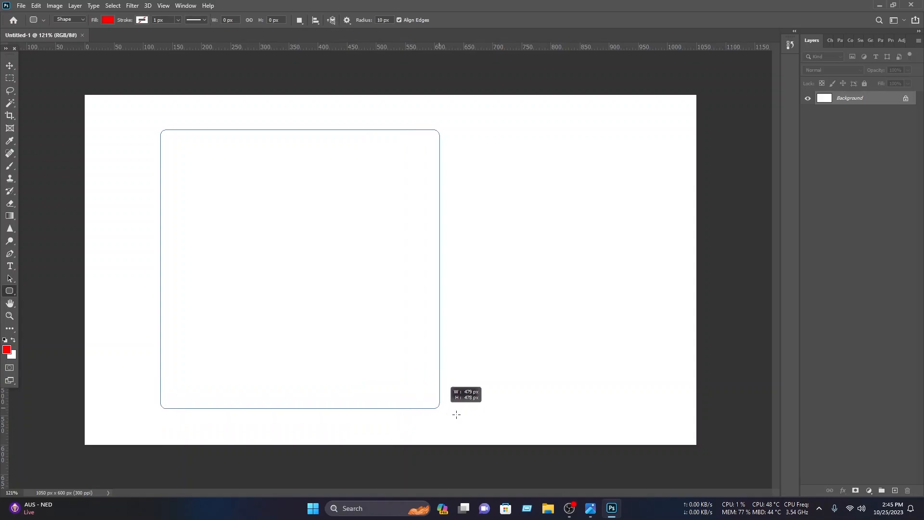
# Move the red rounded square over the canvas's upper-left corner and rotate it so one rounded corner points down into the canvas
pyautogui.click(10, 66)
pyautogui.moveTo(380, 293); pyautogui.dragTo(156, 115)
pyautogui.moveTo(212, 257); pyautogui.dragTo(192, 187)
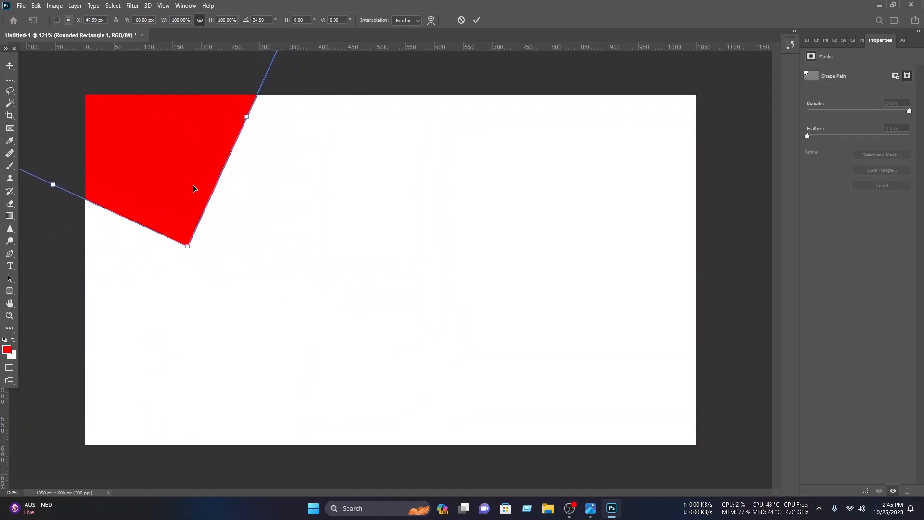
pyautogui.moveTo(209, 150); pyautogui.dragTo(219, 160)
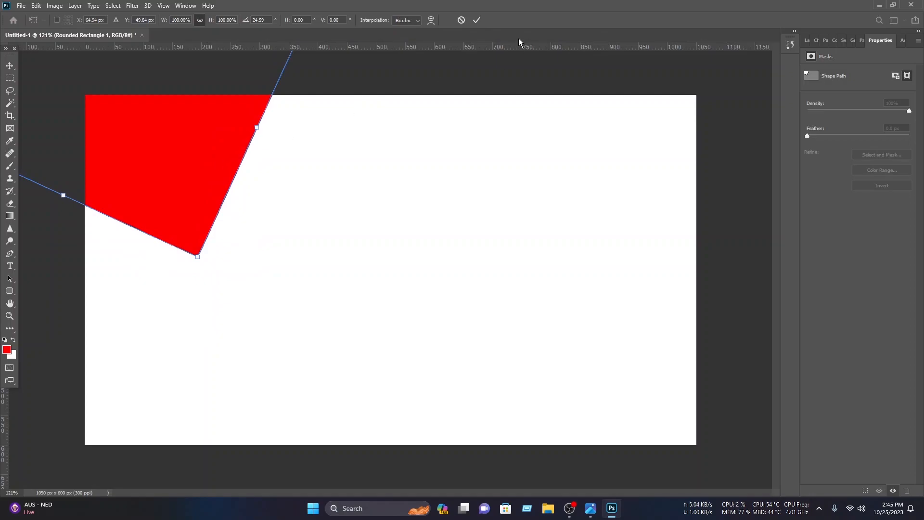
pyautogui.click(477, 19)
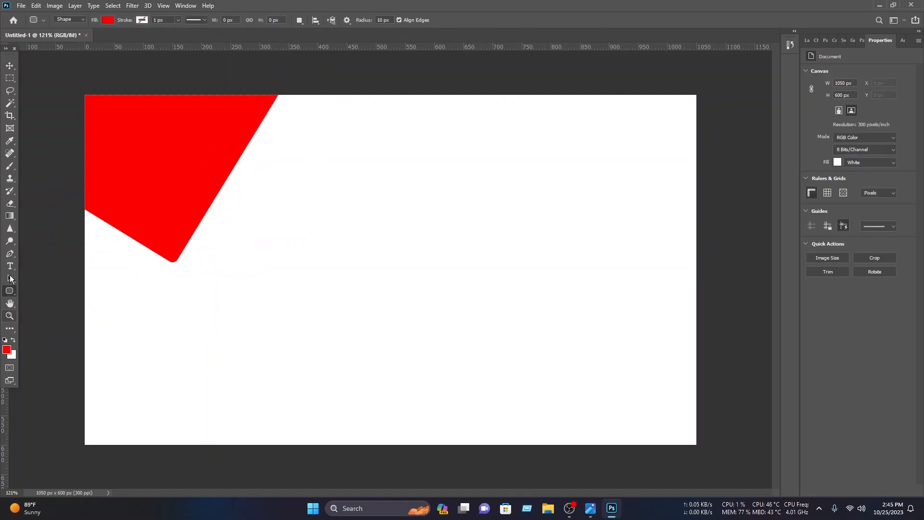
# Add a second red rounded rectangle, rotate it to match the first, and place it over the canvas's lower-left edge with a narrow gap between them
pyautogui.moveTo(156, 282); pyautogui.dragTo(407, 480)
pyautogui.press('v')
pyautogui.moveTo(311, 322); pyautogui.dragTo(264, 330)
pyautogui.moveTo(200, 336); pyautogui.dragTo(145, 320)
pyautogui.click(477, 20)
pyautogui.click(447, 164)
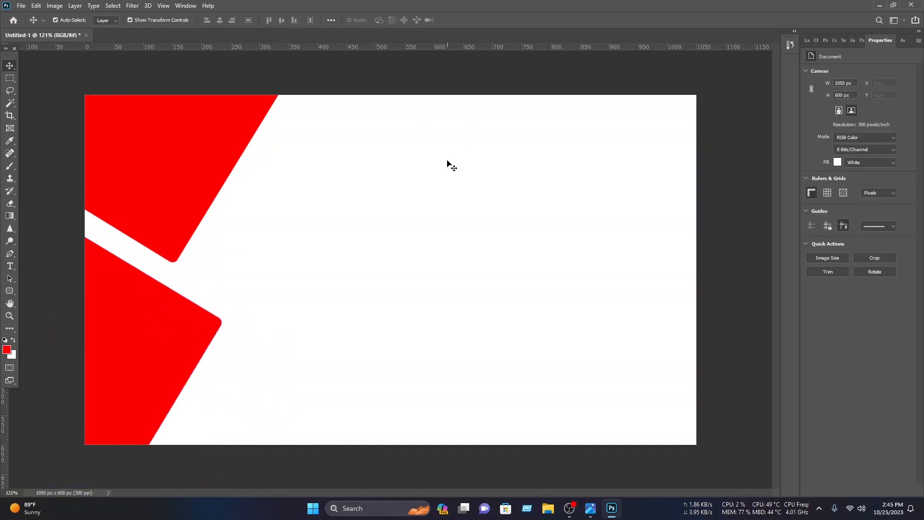
# Outline a zigzag-edged Pen shape about 435 × 698 px that covers both rounded rectangles and extends slightly beyond them
pyautogui.click(10, 254)
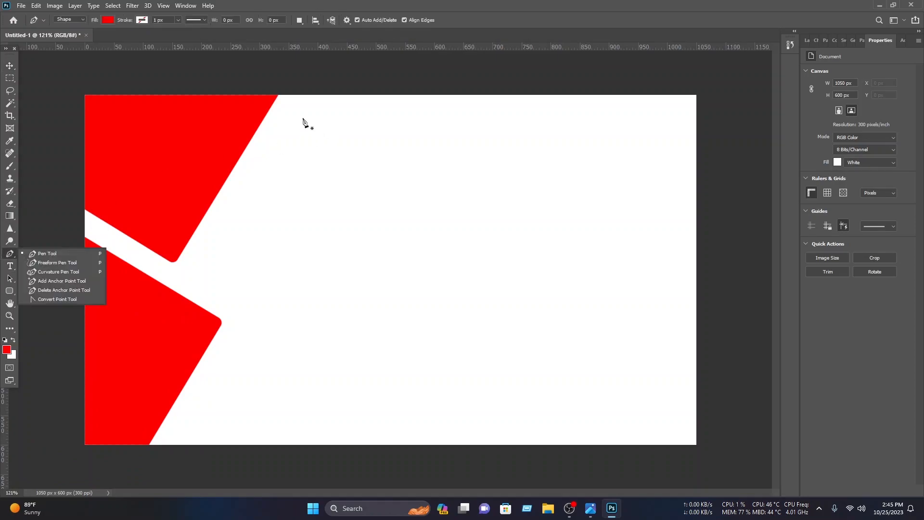
pyautogui.click(303, 91)
pyautogui.click(203, 286)
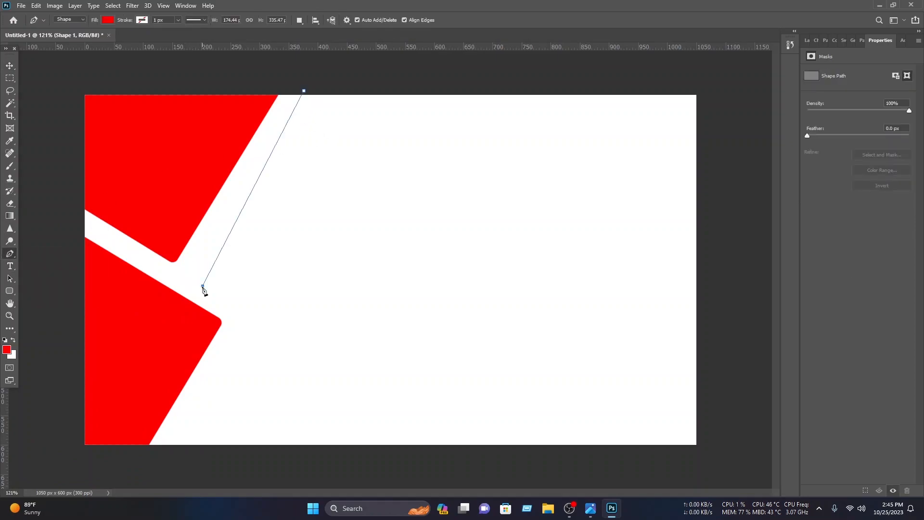
pyautogui.click(252, 315)
pyautogui.click(166, 456)
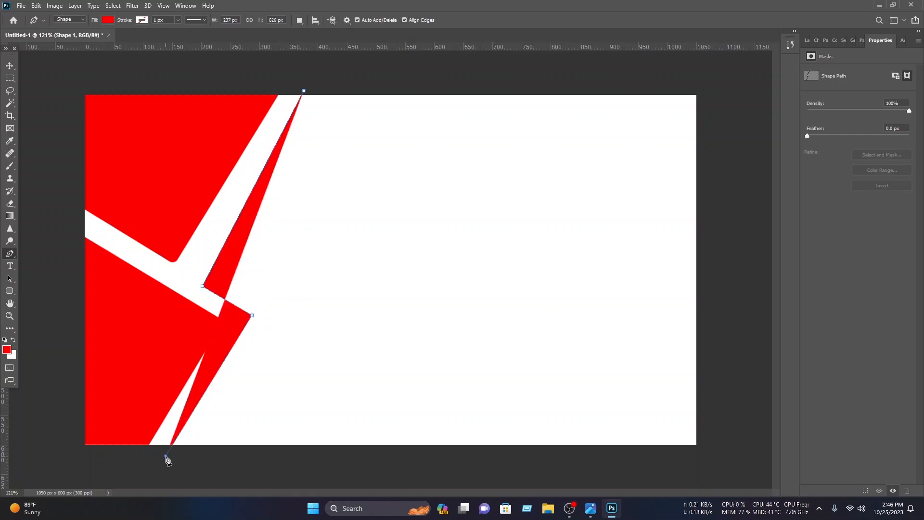
pyautogui.click(51, 459)
pyautogui.click(71, 59)
pyautogui.click(288, 52)
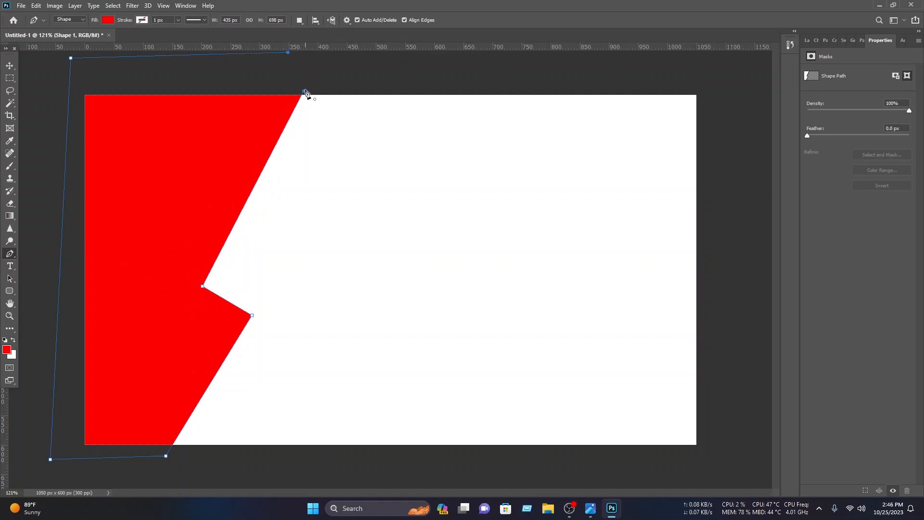
# Fill the zigzag shape with dark blue and place its layer beneath both rounded rectangles
pyautogui.click(108, 20)
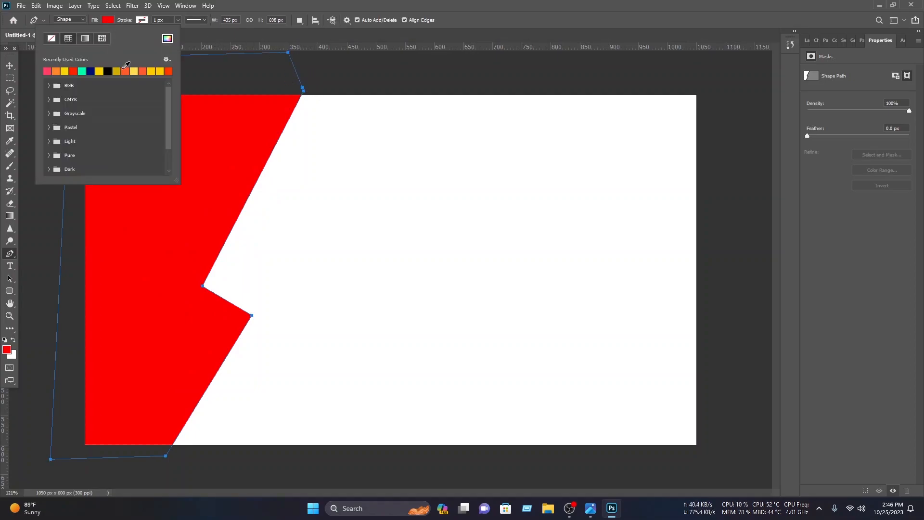
pyautogui.click(90, 71)
pyautogui.press('Return')
pyautogui.press('v')
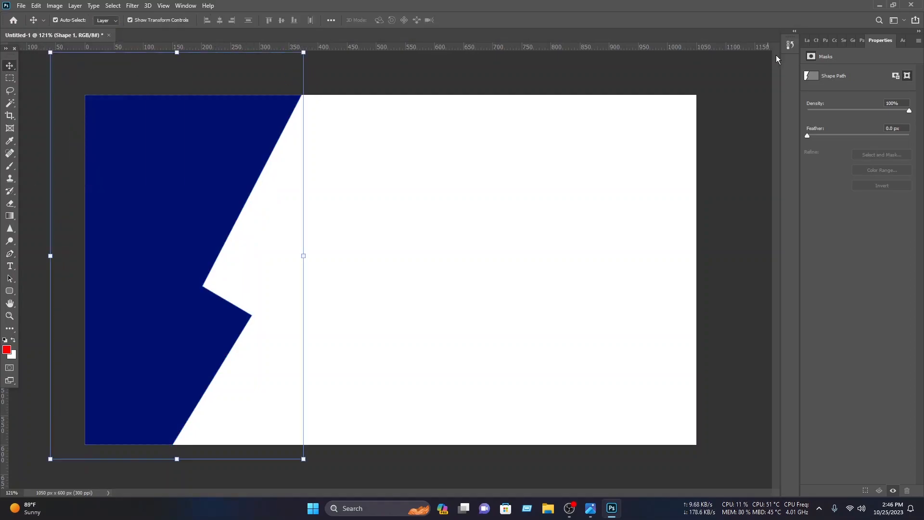
pyautogui.click(807, 41)
pyautogui.moveTo(872, 100); pyautogui.dragTo(869, 135)
pyautogui.click(579, 152)
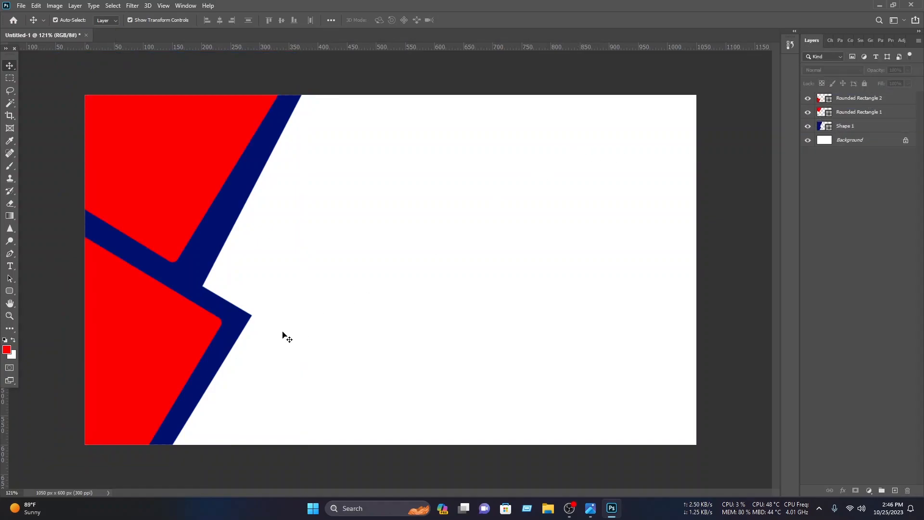
# Draw a small angular Pen shape about 164 × 194 px across the dark blue shape's lower edge
pyautogui.click(6, 250)
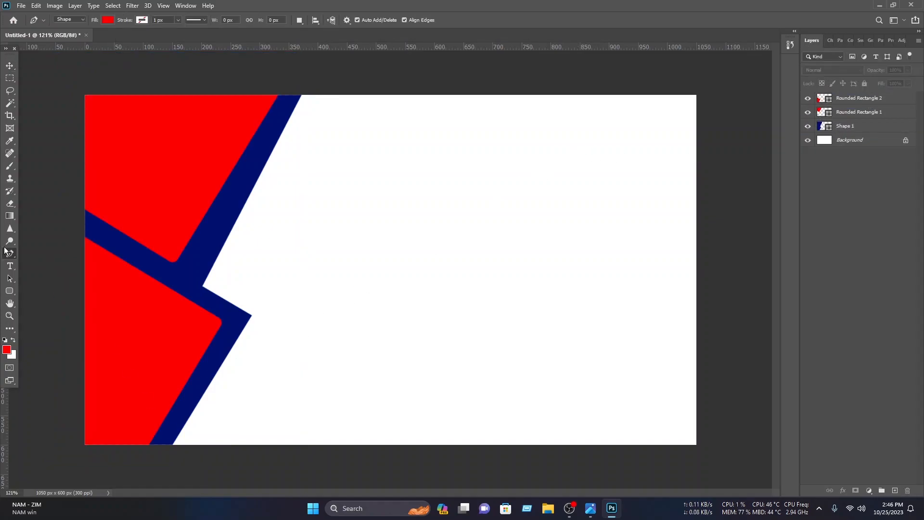
pyautogui.click(203, 383)
pyautogui.click(231, 397)
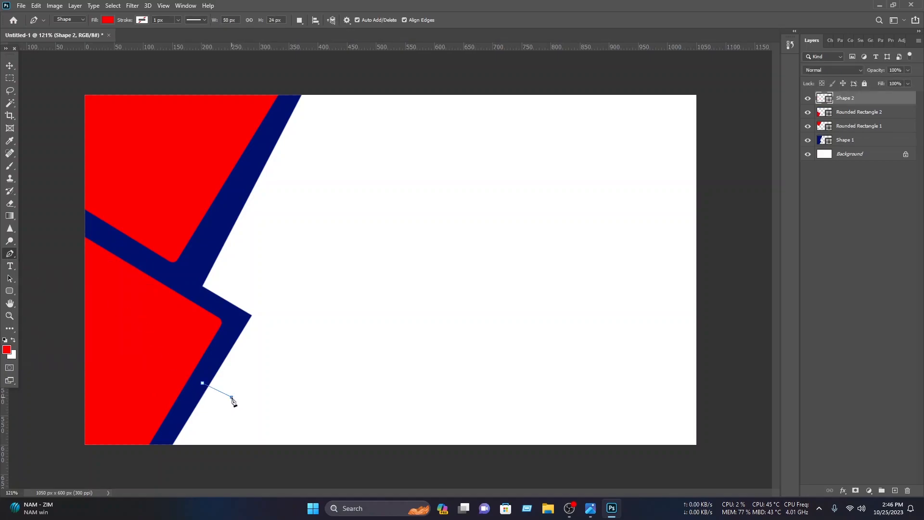
pyautogui.click(188, 456)
pyautogui.click(136, 460)
pyautogui.click(174, 346)
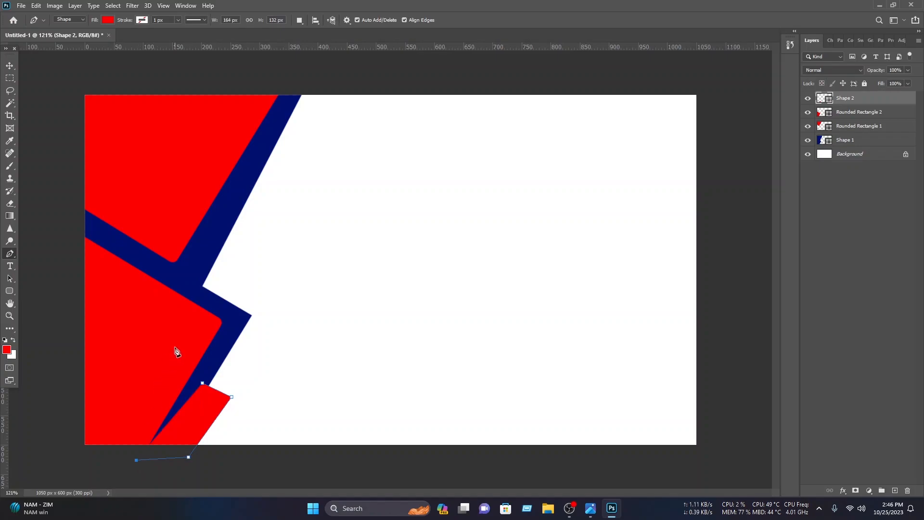
pyautogui.click(203, 383)
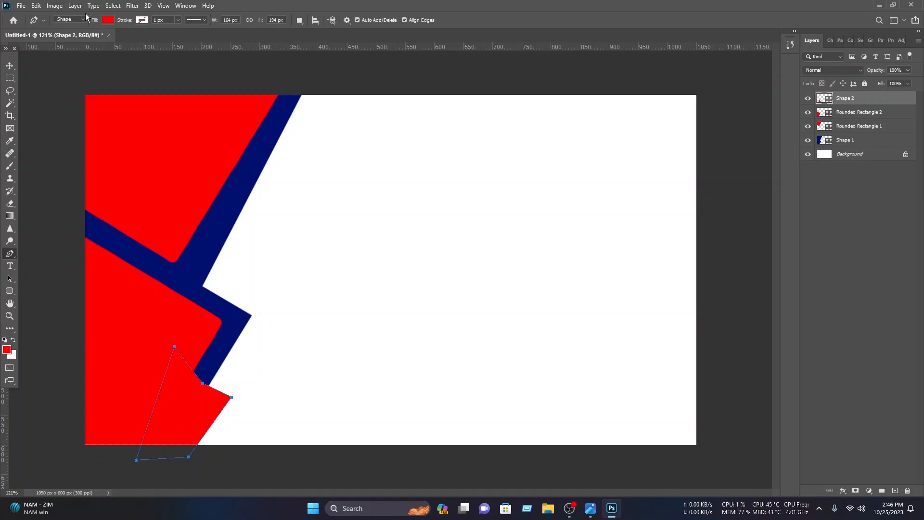
# Fill the small angular shape with yellow and place its layer beneath the dark blue shape
pyautogui.click(109, 19)
pyautogui.click(156, 71)
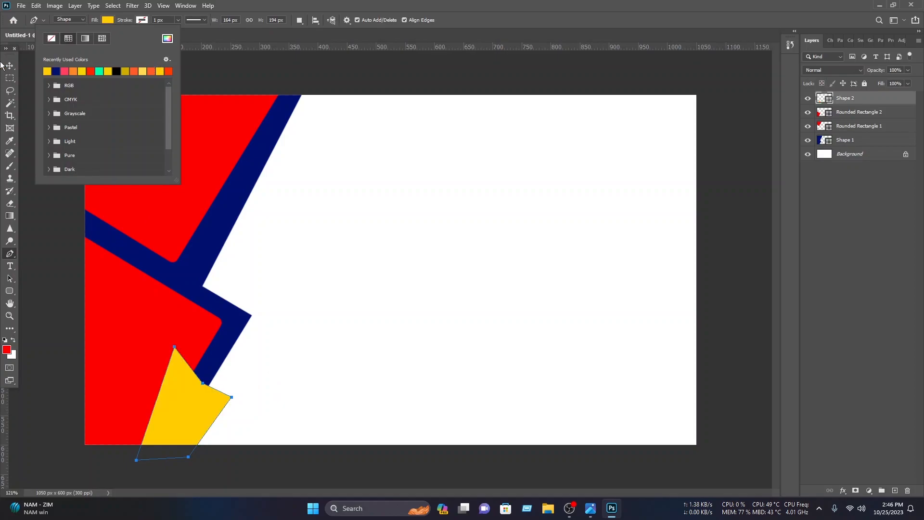
pyautogui.click(9, 66)
pyautogui.moveTo(856, 101); pyautogui.dragTo(857, 145)
pyautogui.click(423, 207)
# Draw a red peaked Pen shape about 503 × 303 px with a notched lower-left side in the canvas's lower-right corner
pyautogui.click(10, 254)
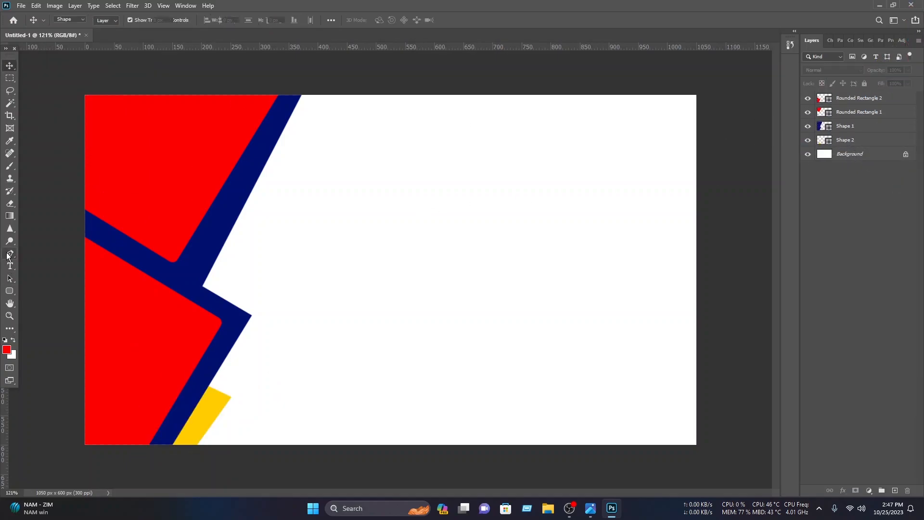
pyautogui.click(729, 361)
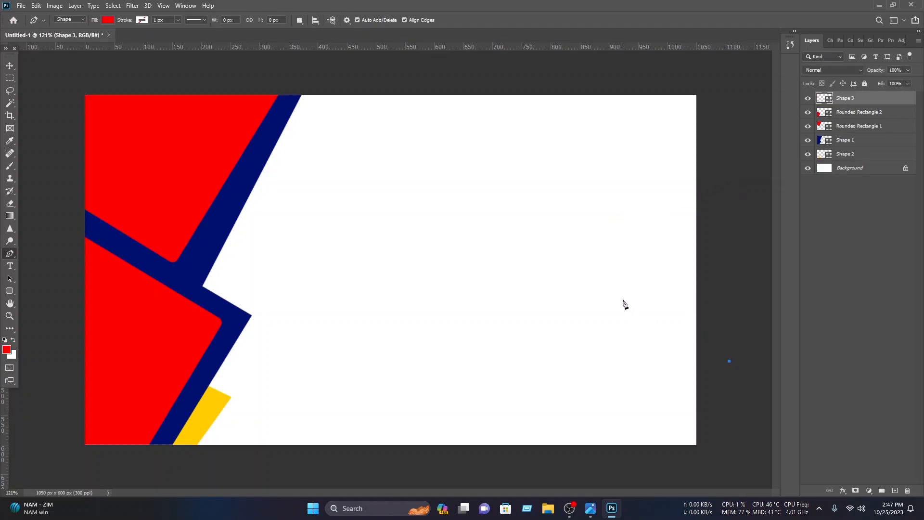
pyautogui.click(618, 292)
pyautogui.click(442, 412)
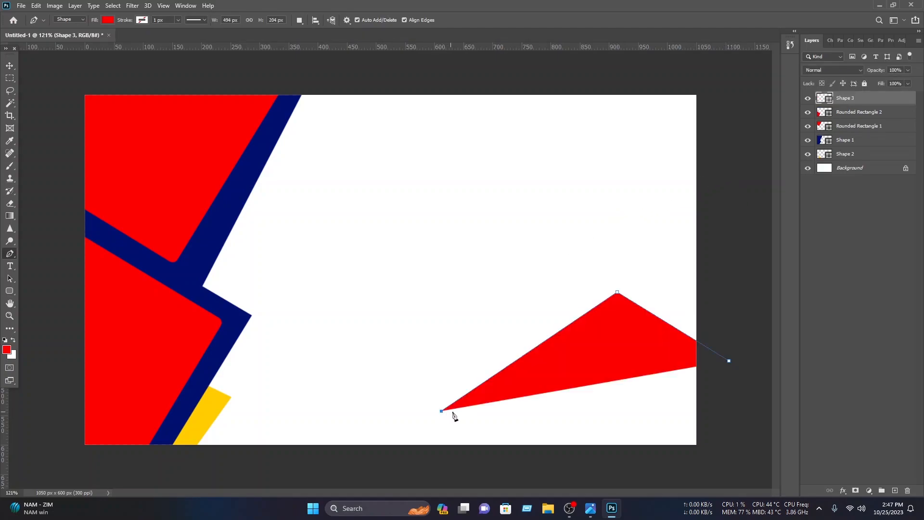
pyautogui.click(573, 427)
pyautogui.click(478, 459)
pyautogui.click(735, 468)
pyautogui.click(730, 361)
pyautogui.click(730, 361)
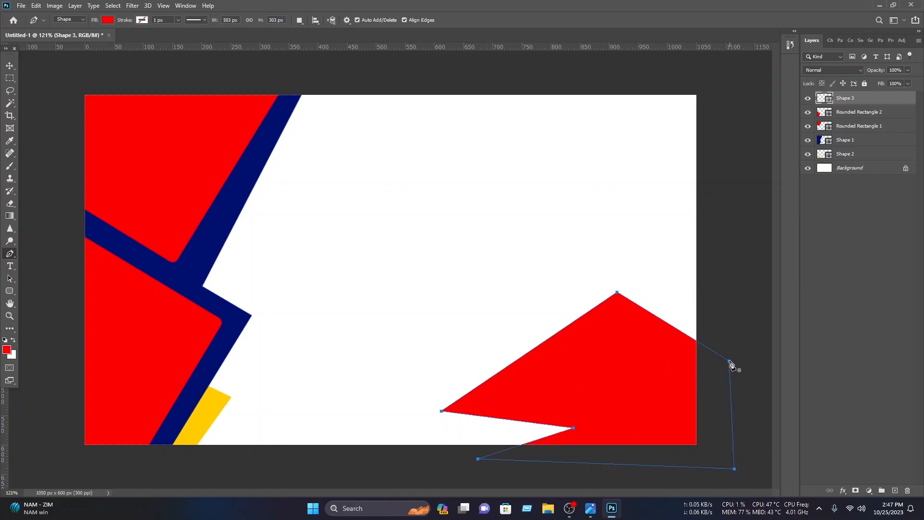
# Move the red peaked shape slightly upward
pyautogui.click(6, 68)
pyautogui.click(189, 64)
pyautogui.click(625, 375)
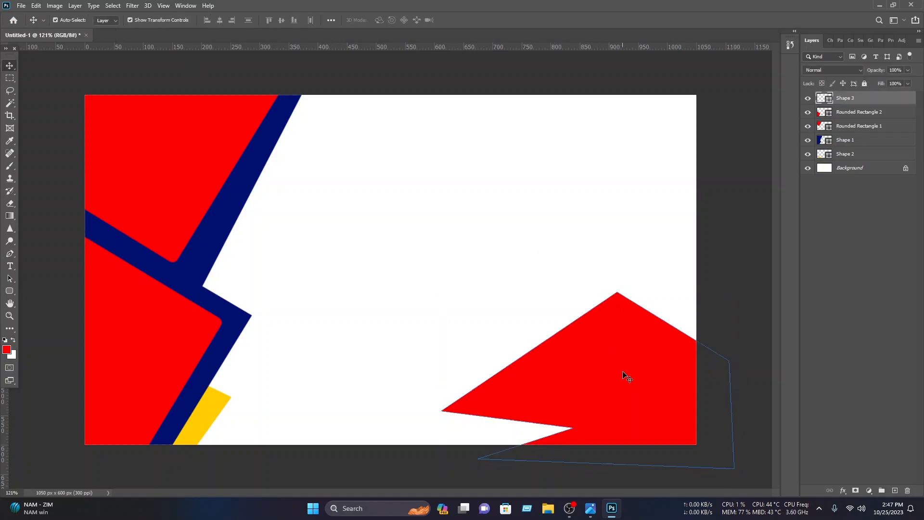
pyautogui.moveTo(632, 381)
pyautogui.mouseDown()
pyautogui.moveTo(632, 357)
pyautogui.moveTo(631, 375)
pyautogui.moveTo(632, 366)
pyautogui.mouseUp()
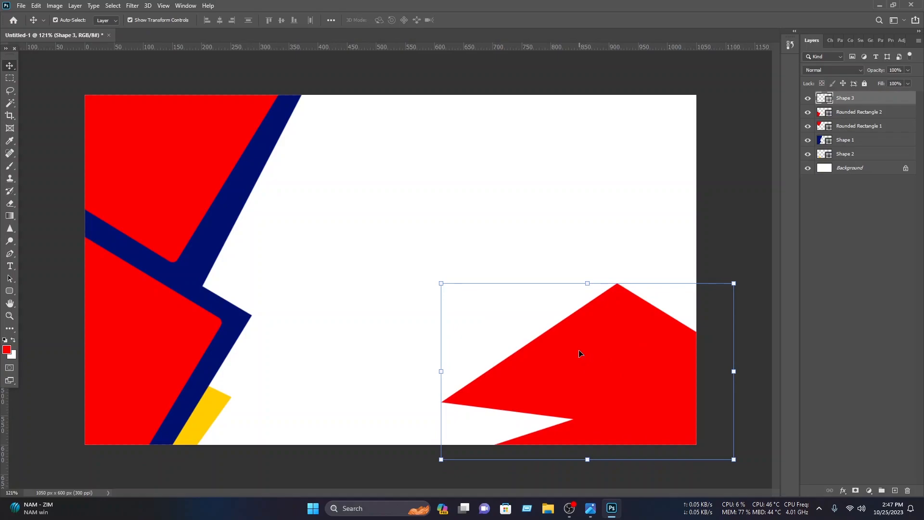
# Duplicate the red peaked shape, recolour the copy bright green (#0cfd00), and place it just below the original, leaving a red border along the peak
pyautogui.moveTo(588, 363); pyautogui.dragTo(604, 388)
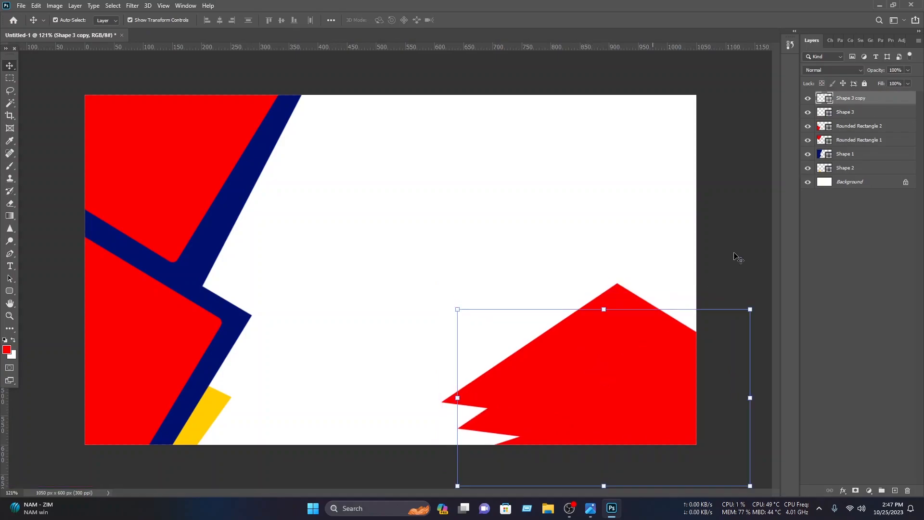
pyautogui.doubleClick(822, 98)
pyautogui.click(548, 299)
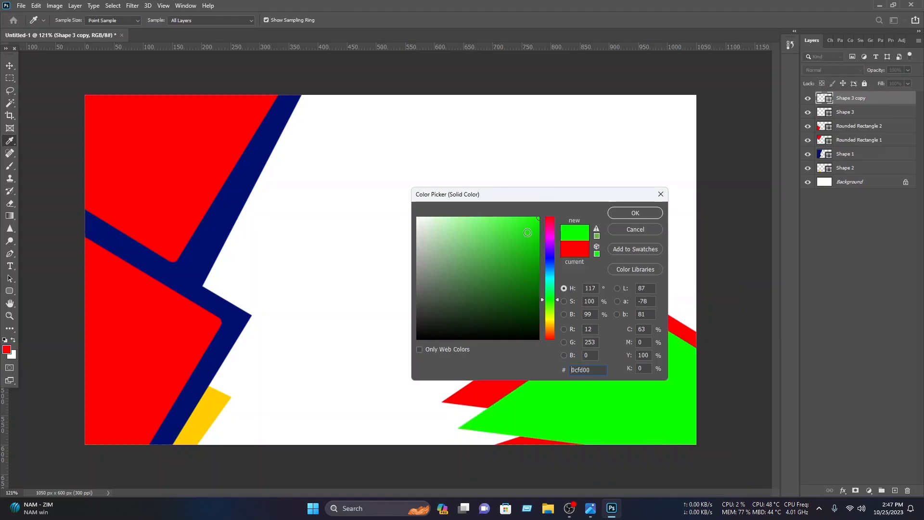
pyautogui.click(634, 213)
pyautogui.moveTo(598, 355); pyautogui.dragTo(574, 377)
# Scale the red and green peaked shapes together to 84.37% and reposition them in the canvas's lower-right corner
pyautogui.moveTo(499, 217); pyautogui.dragTo(706, 456)
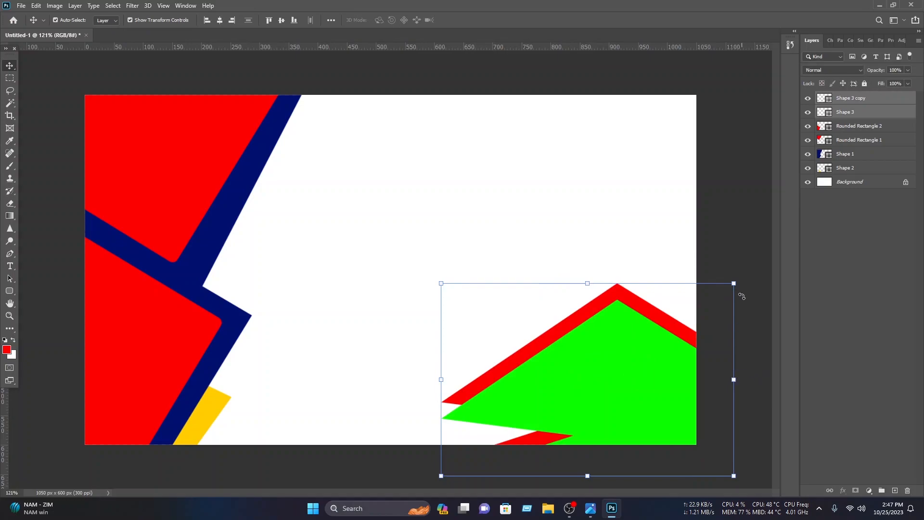
pyautogui.moveTo(735, 284); pyautogui.dragTo(703, 334)
pyautogui.moveTo(592, 380); pyautogui.dragTo(621, 375)
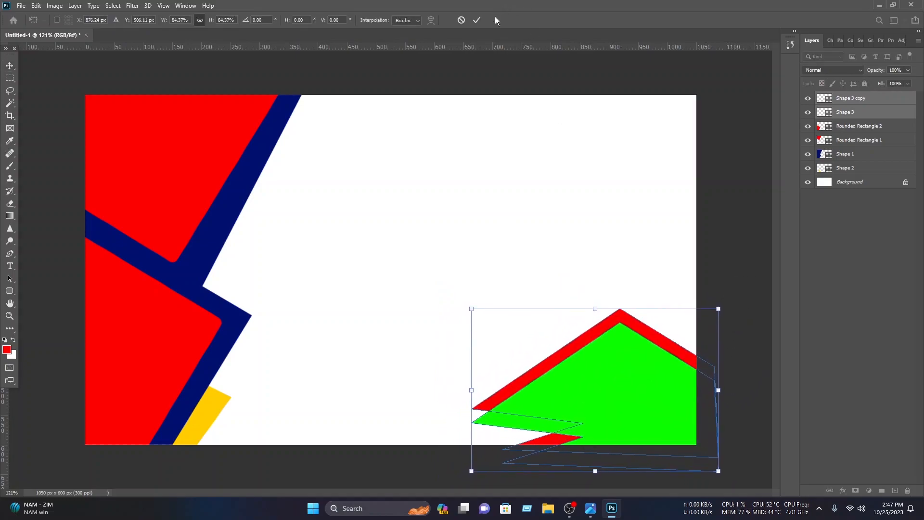
pyautogui.click(477, 19)
pyautogui.click(596, 245)
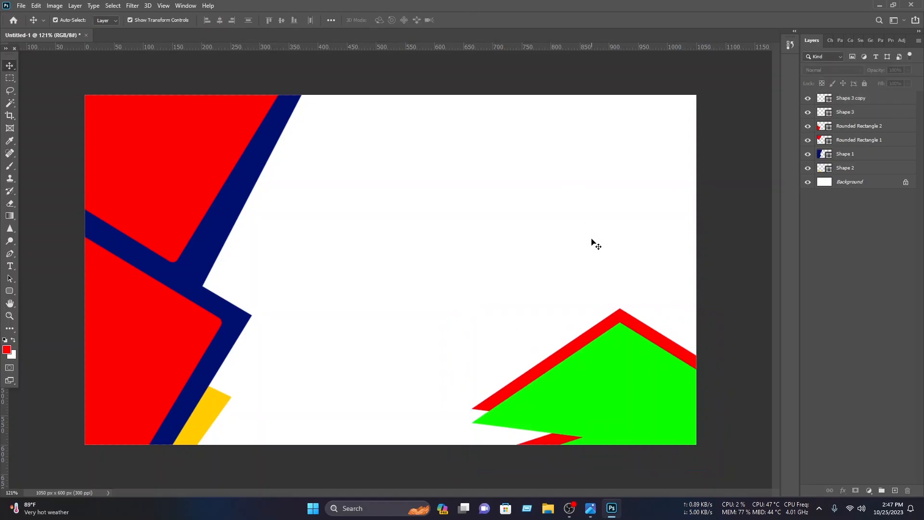
# Add a Gradient Overlay layer style to the upper-left rounded rectangle, keeping the dialog clear of the shape
pyautogui.click(212, 134)
pyautogui.rightClick(874, 142)
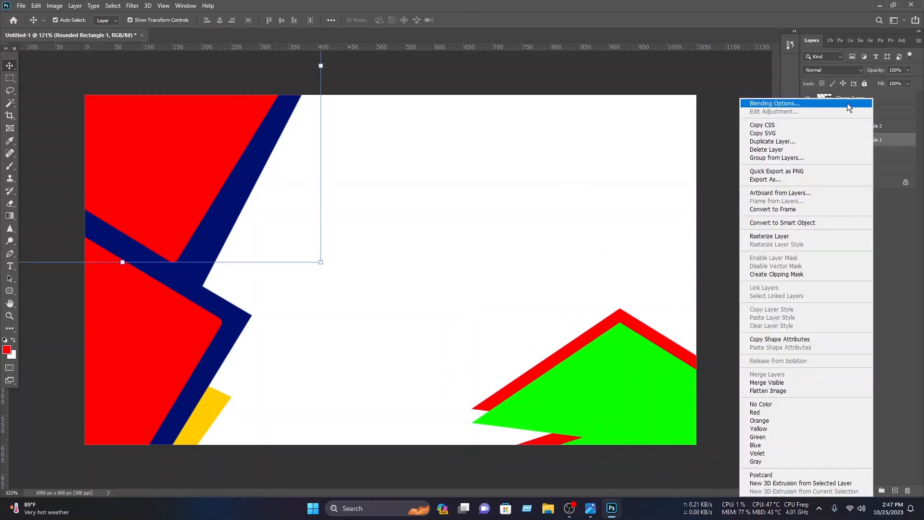
pyautogui.click(844, 102)
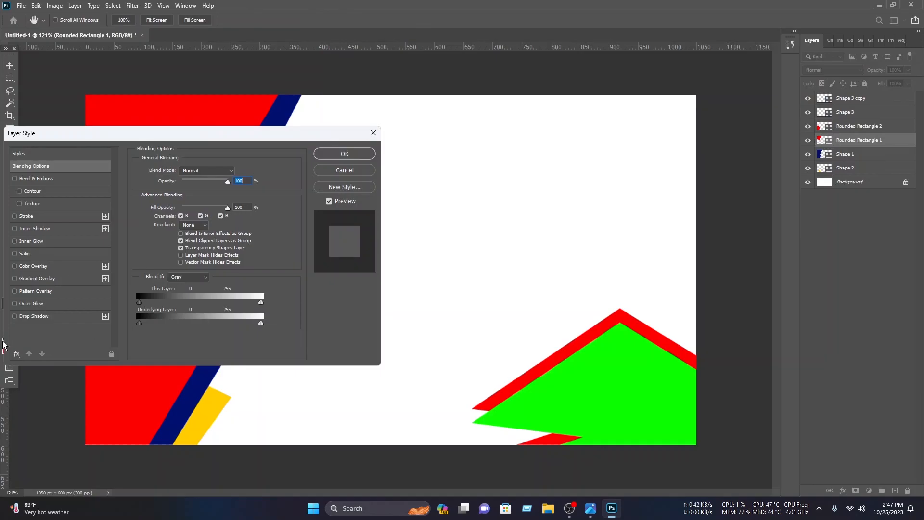
pyautogui.click(42, 279)
pyautogui.moveTo(145, 133); pyautogui.dragTo(528, 133)
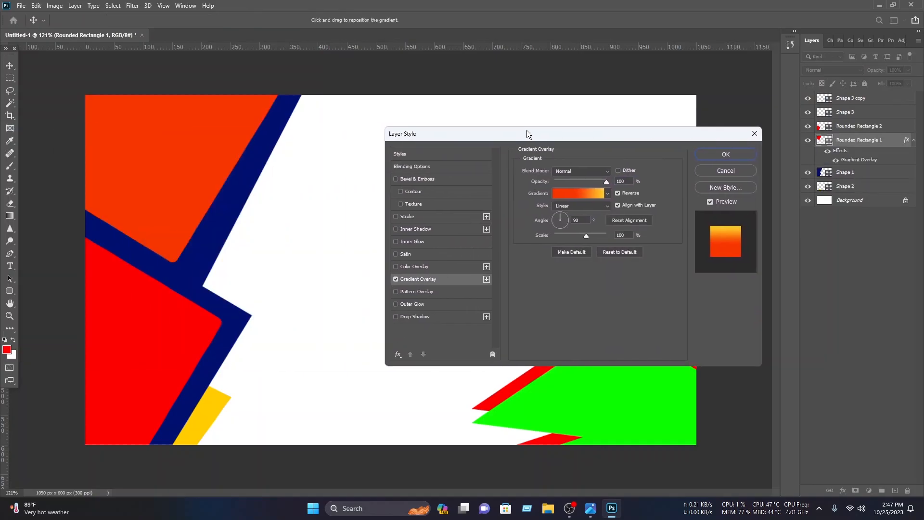
# Change the overlay's gradient to the Blue_20 preset from the Blues group
pyautogui.click(589, 194)
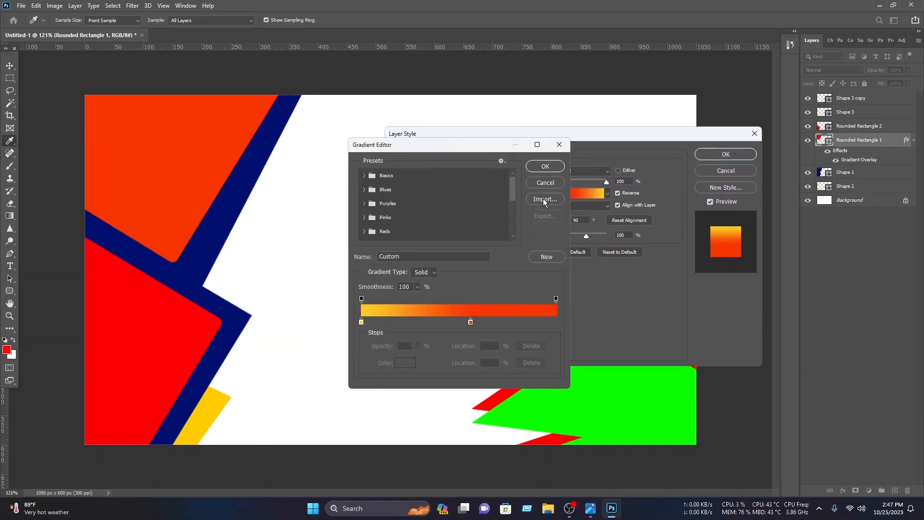
pyautogui.scroll(1, 375, 204)
pyautogui.click(364, 188)
pyautogui.scroll(-1, 400, 208)
pyautogui.click(392, 213)
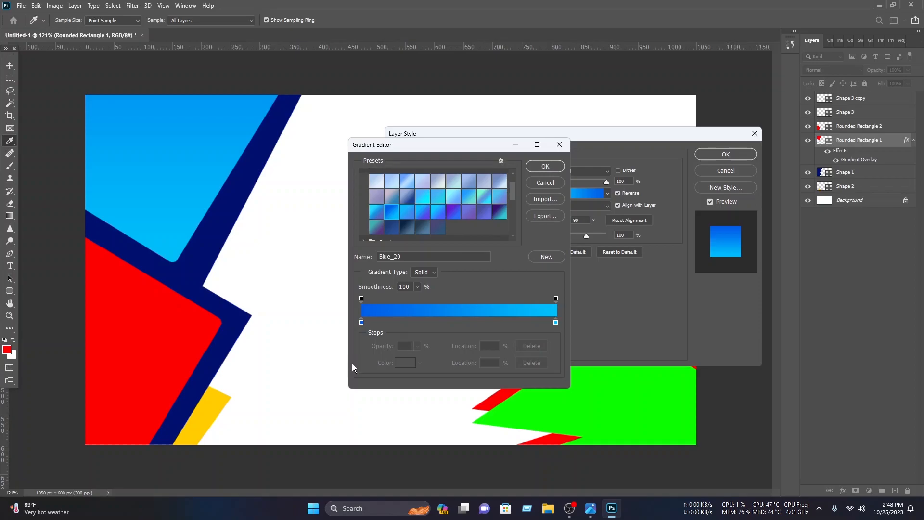
# Move the gradient's dark blue stop toward the middle and its light blue stop slightly inward, and set the overlay angle to 120°
pyautogui.moveTo(362, 325); pyautogui.dragTo(421, 328)
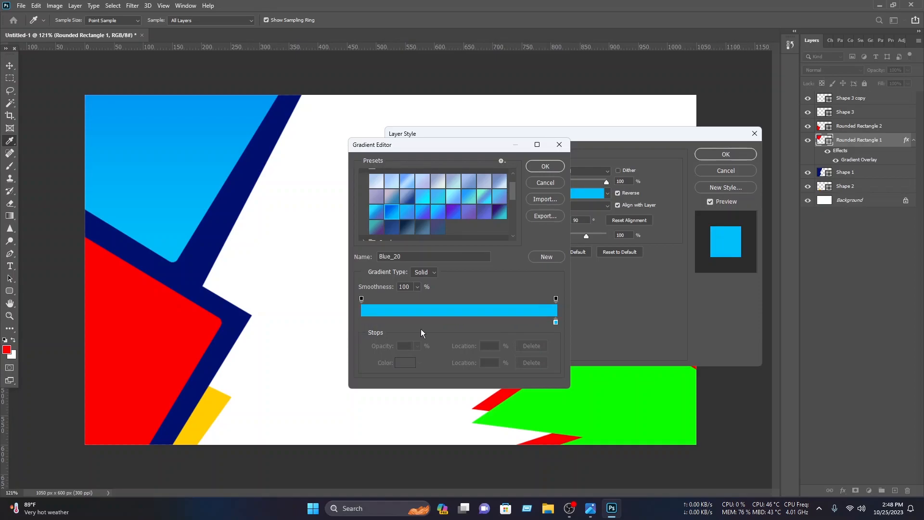
pyautogui.click(420, 325)
pyautogui.moveTo(556, 323); pyautogui.dragTo(542, 325)
pyautogui.moveTo(419, 323); pyautogui.dragTo(450, 322)
pyautogui.click(545, 167)
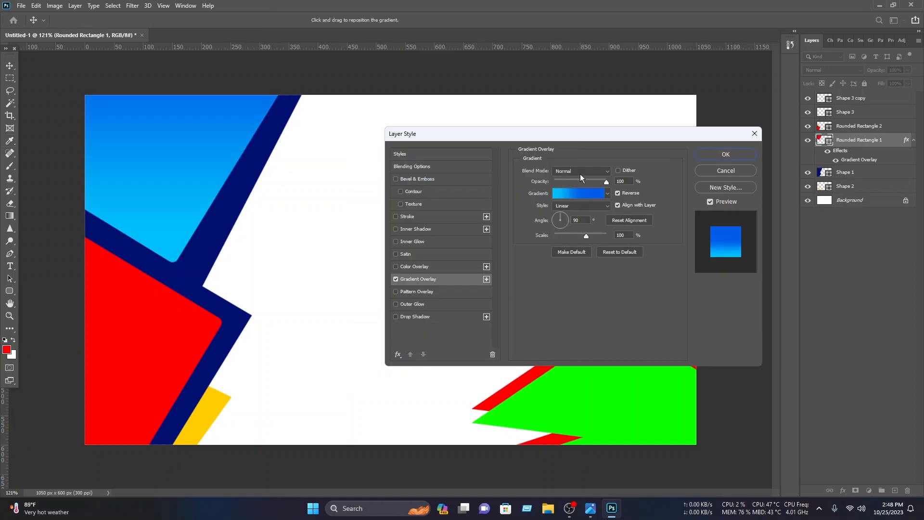
pyautogui.moveTo(561, 218); pyautogui.dragTo(558, 216)
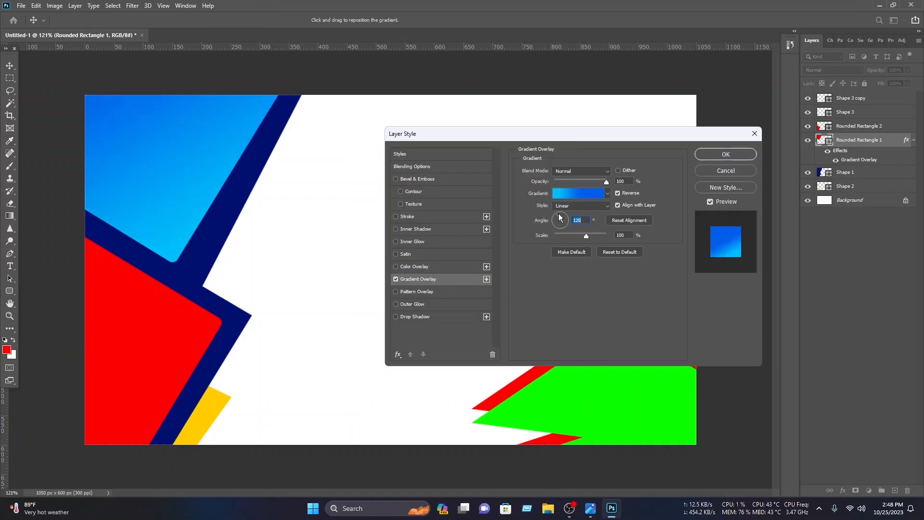
# Apply the upper-left shape's style and add a Gradient Overlay layer style to the red lower-left rounded rectangle
pyautogui.click(729, 154)
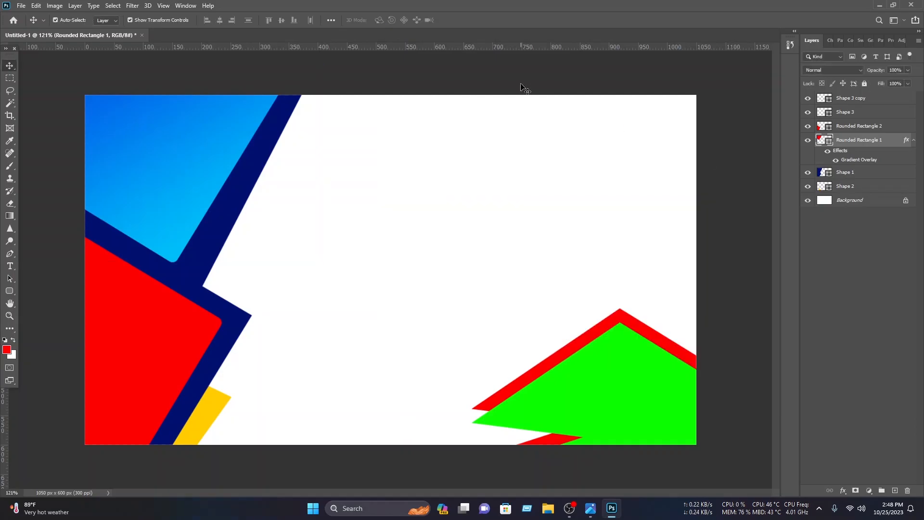
pyautogui.click(128, 313)
pyautogui.rightClick(861, 126)
pyautogui.click(822, 103)
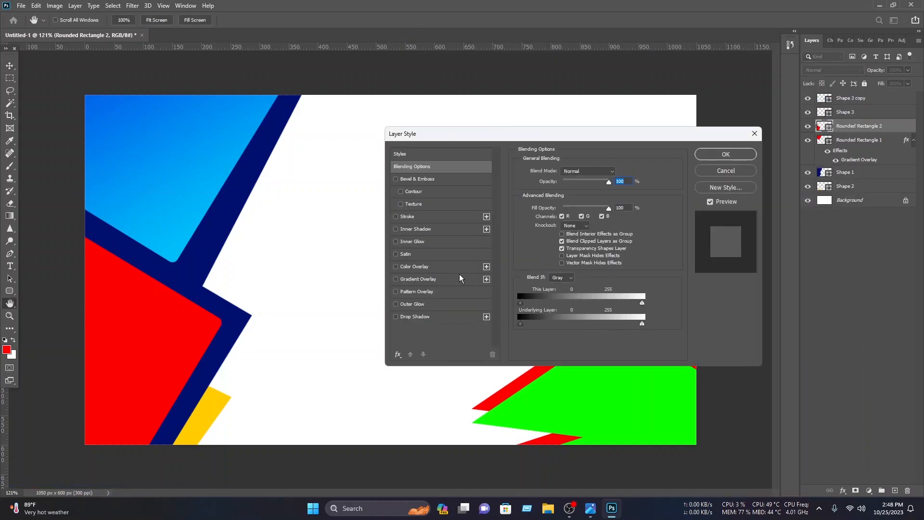
pyautogui.click(435, 279)
pyautogui.moveTo(567, 140); pyautogui.dragTo(541, 143)
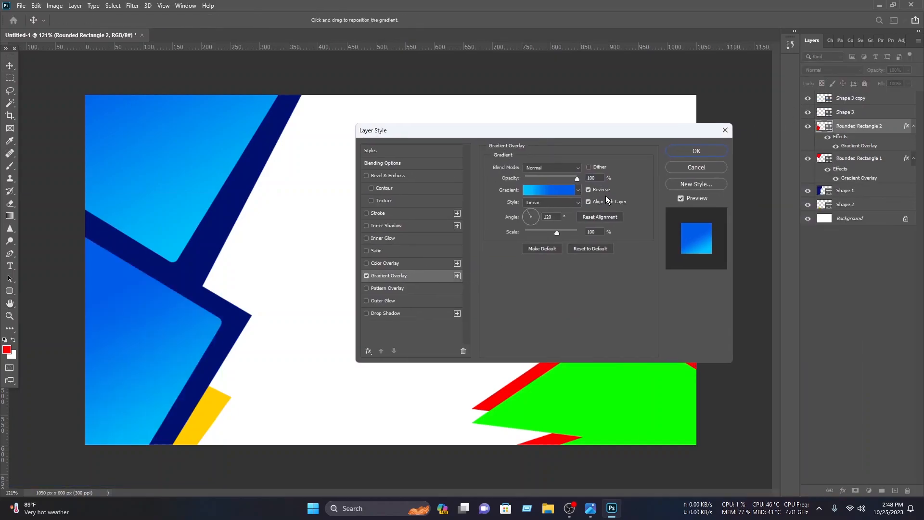
# Turn off Reverse for the lower-left shape's gradient, move its dark blue stop to 15%, and apply the style
pyautogui.click(589, 190)
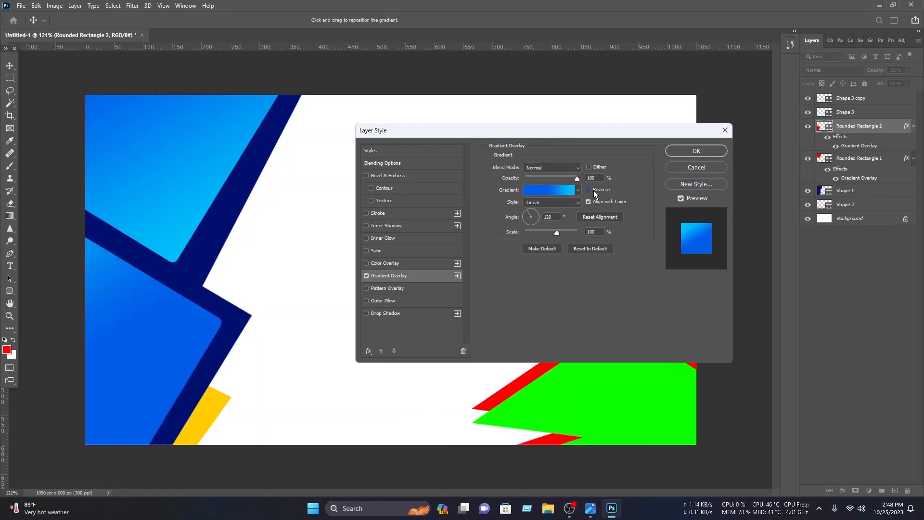
pyautogui.click(545, 190)
pyautogui.moveTo(448, 322); pyautogui.dragTo(391, 324)
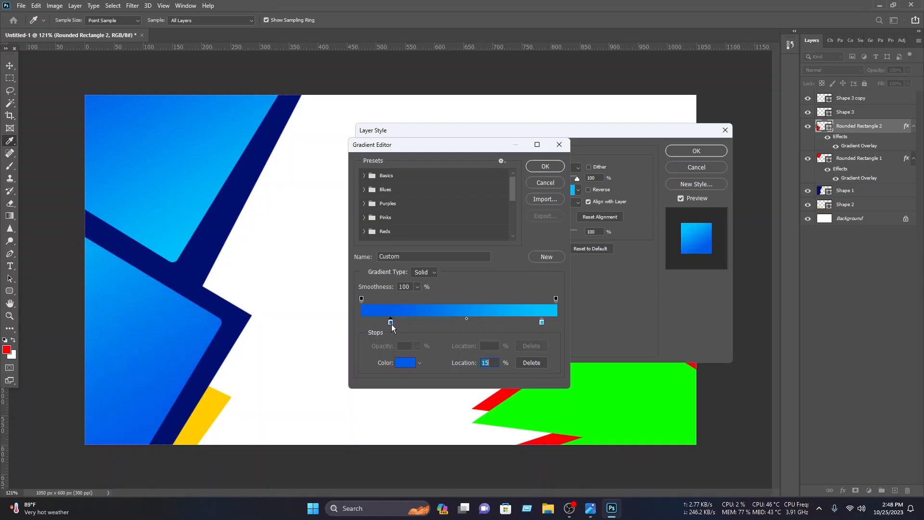
pyautogui.click(546, 166)
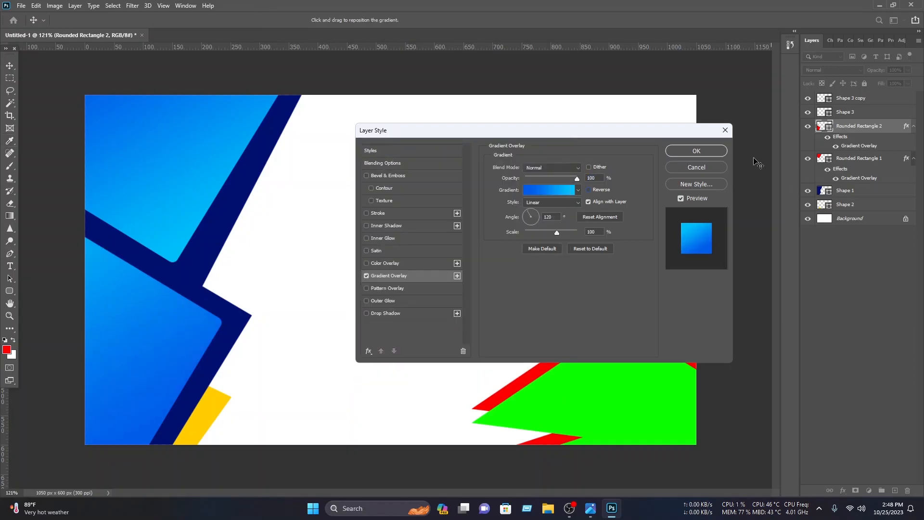
pyautogui.click(696, 151)
pyautogui.press('v')
pyautogui.click(339, 267)
# Recolour the yellow shape beside the lower-left rectangle to light blue 00c0ff
pyautogui.click(210, 410)
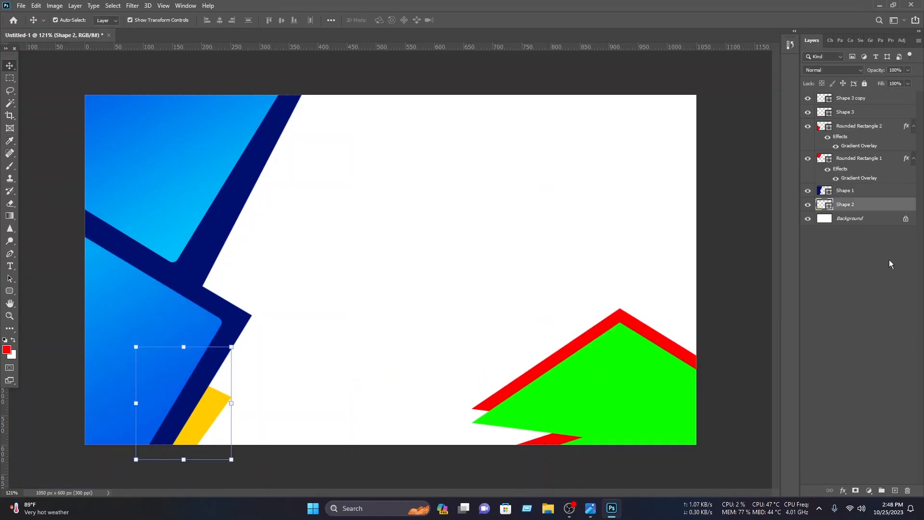
pyautogui.doubleClick(824, 206)
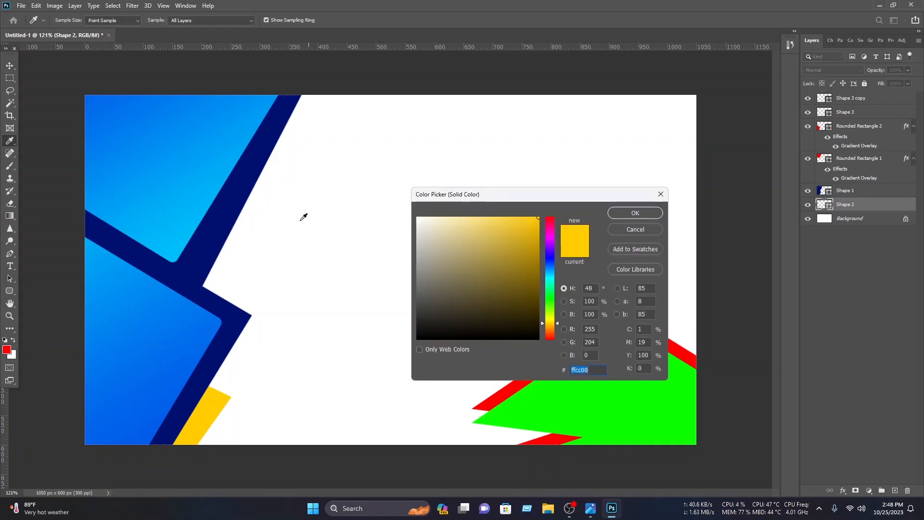
pyautogui.click(230, 200)
pyautogui.moveTo(530, 243); pyautogui.dragTo(523, 230)
pyautogui.moveTo(549, 265)
pyautogui.mouseDown()
pyautogui.moveTo(535, 267)
pyautogui.moveTo(563, 205)
pyautogui.mouseUp()
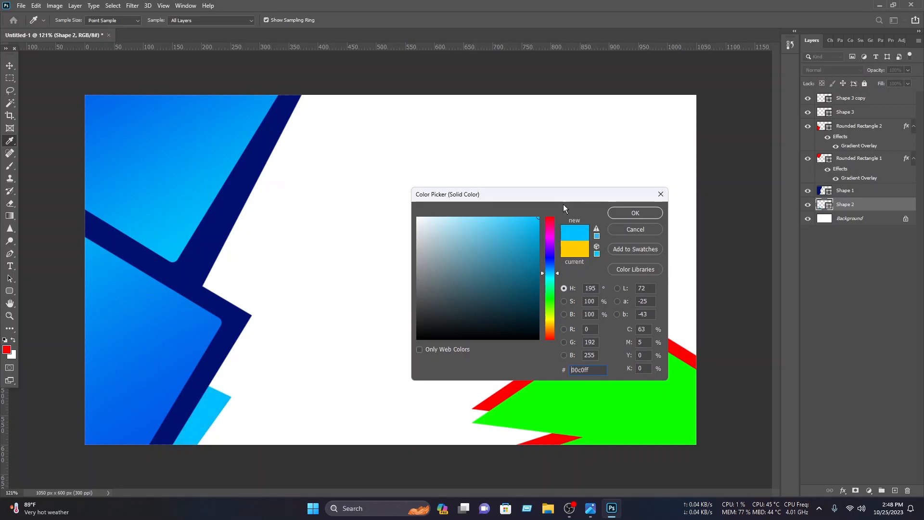
pyautogui.click(636, 213)
pyautogui.press('v')
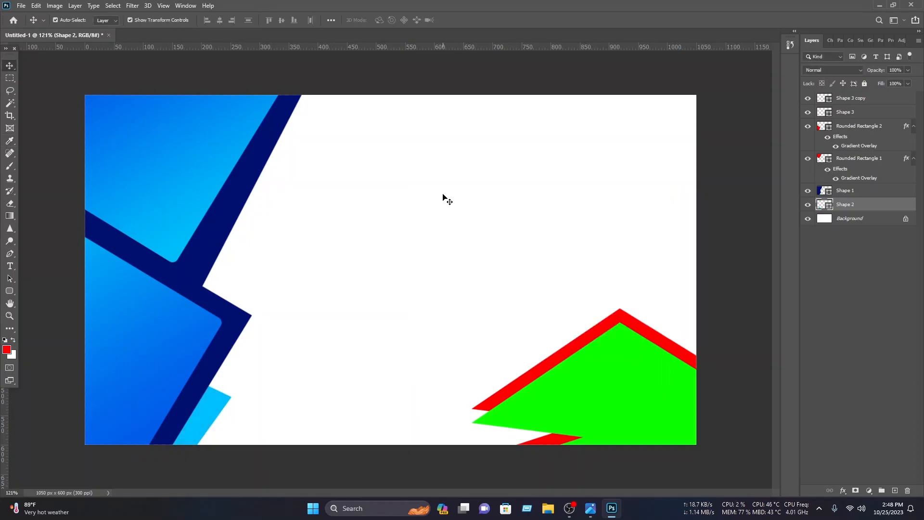
# Duplicate the light blue shape slightly to its left and fill the copy with the navy sampled from the large backing shape
pyautogui.click(210, 409)
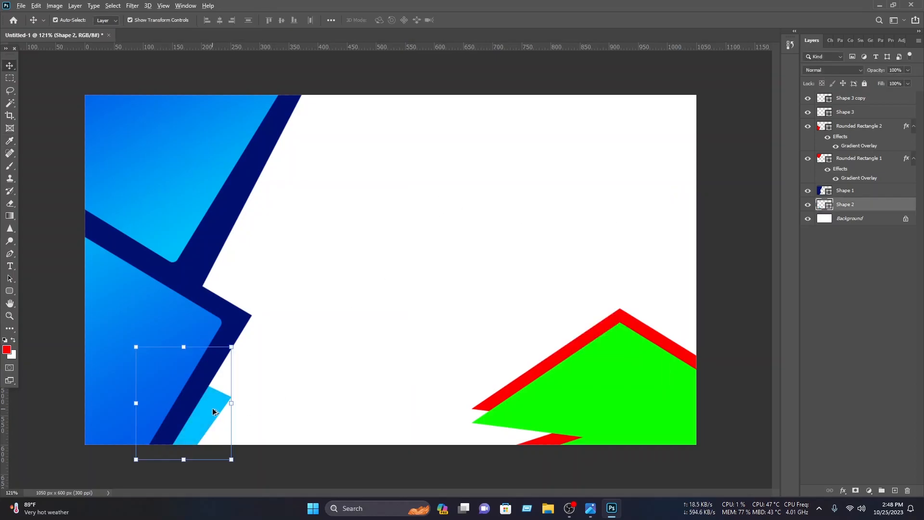
pyautogui.moveTo(210, 409); pyautogui.dragTo(206, 411)
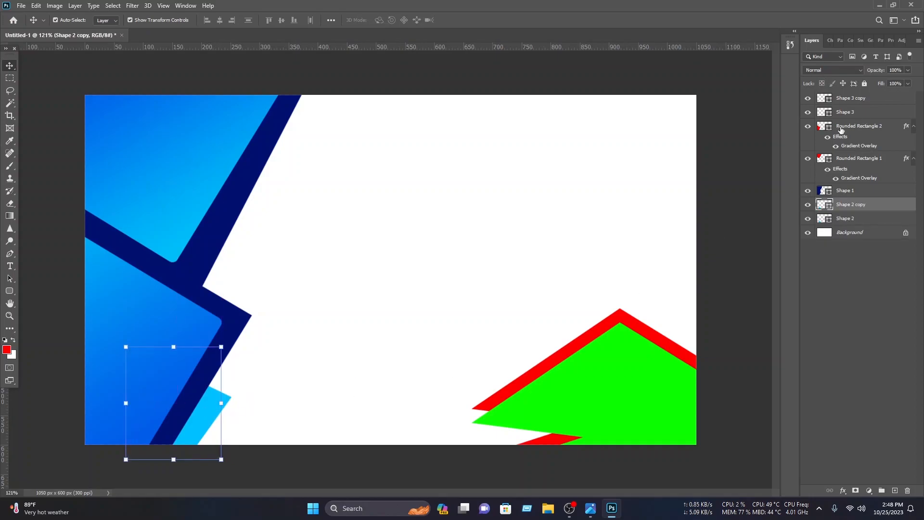
pyautogui.doubleClick(824, 204)
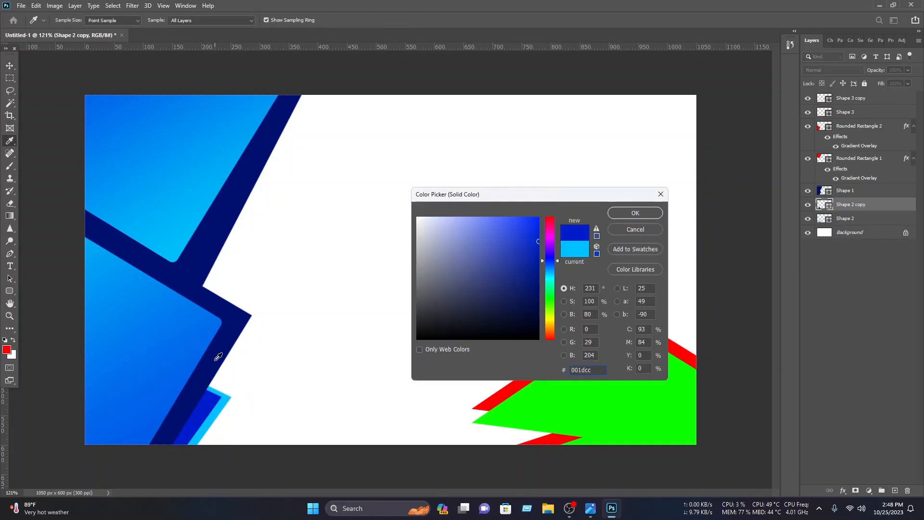
pyautogui.click(217, 358)
pyautogui.click(646, 215)
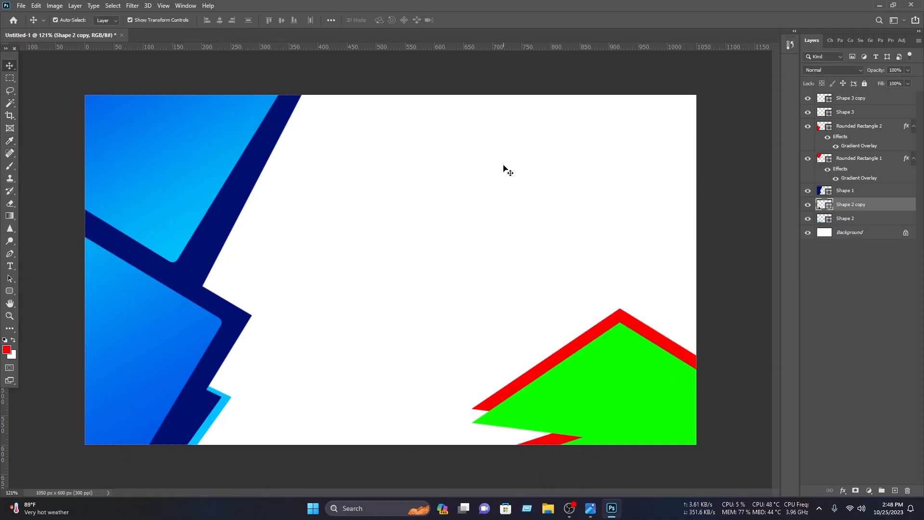
pyautogui.click(503, 168)
# Add a Gradient Overlay to the green peaked shape using the Blue_27 preset from the Blues group
pyautogui.click(621, 356)
pyautogui.rightClick(849, 103)
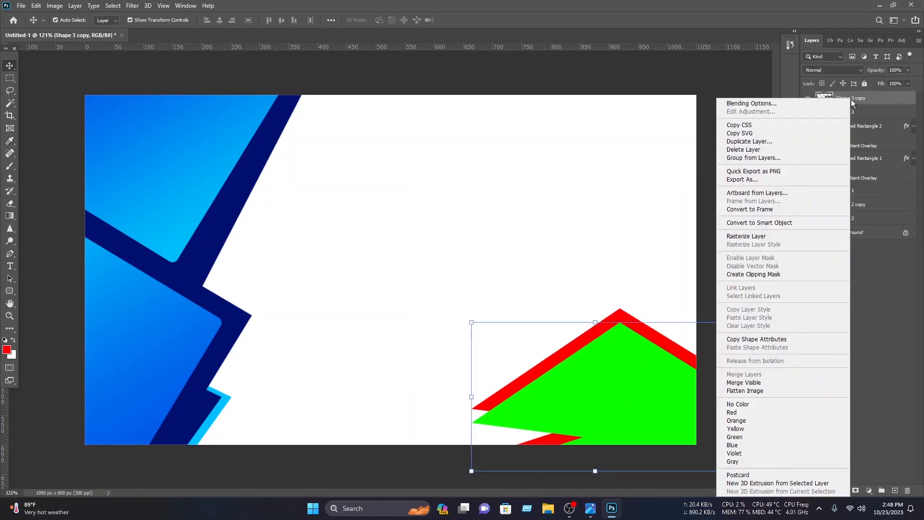
pyautogui.click(805, 105)
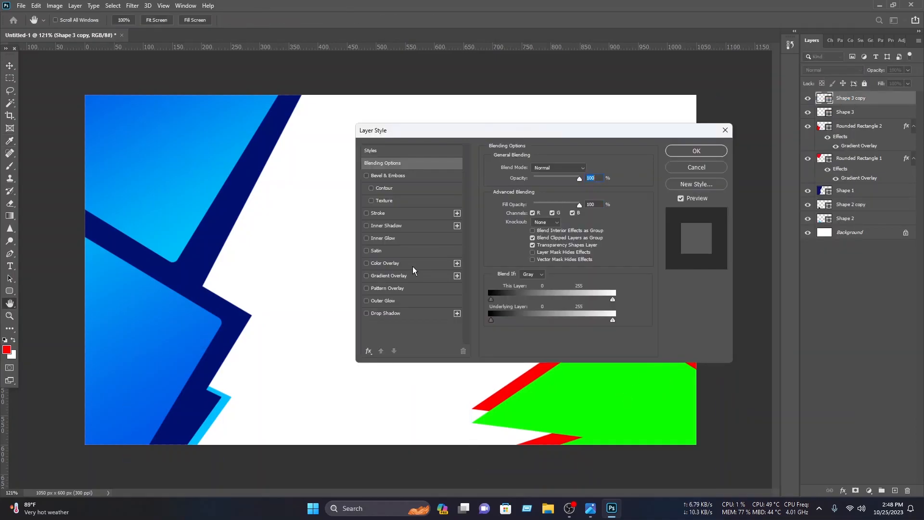
pyautogui.click(403, 276)
pyautogui.click(557, 192)
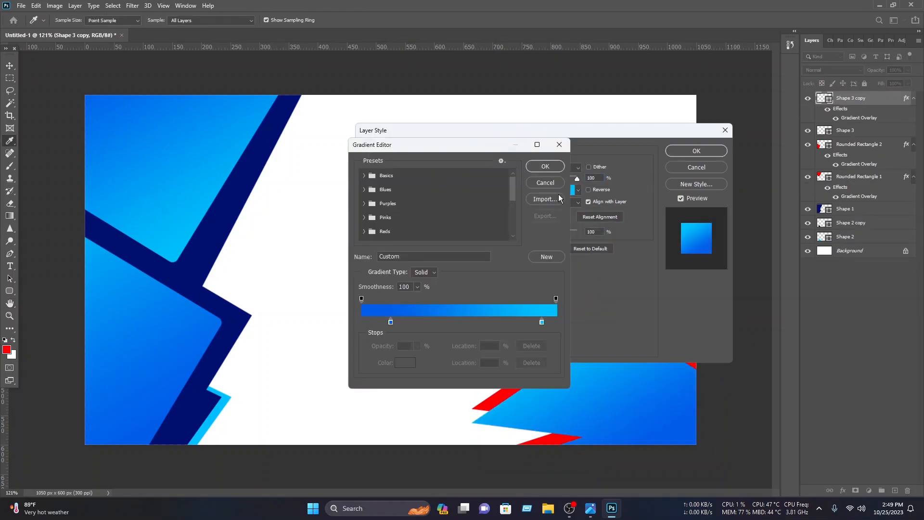
pyautogui.click(363, 189)
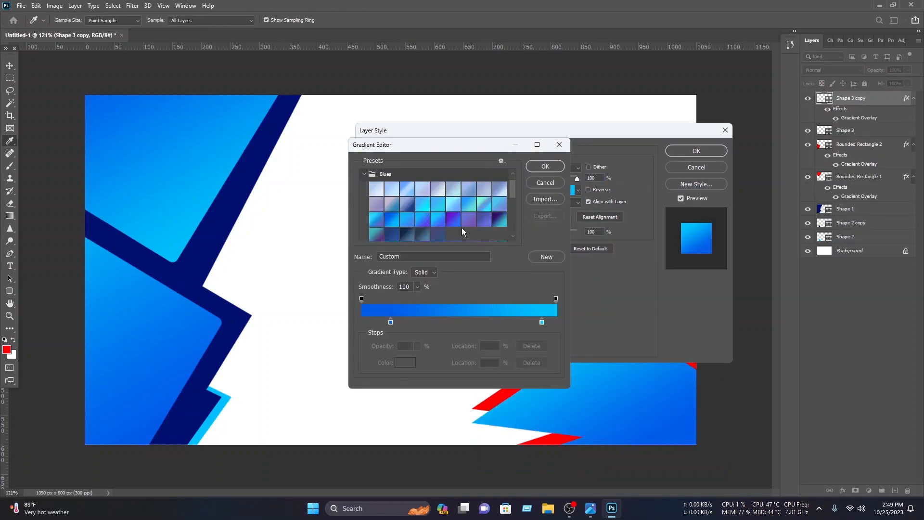
pyautogui.click(500, 220)
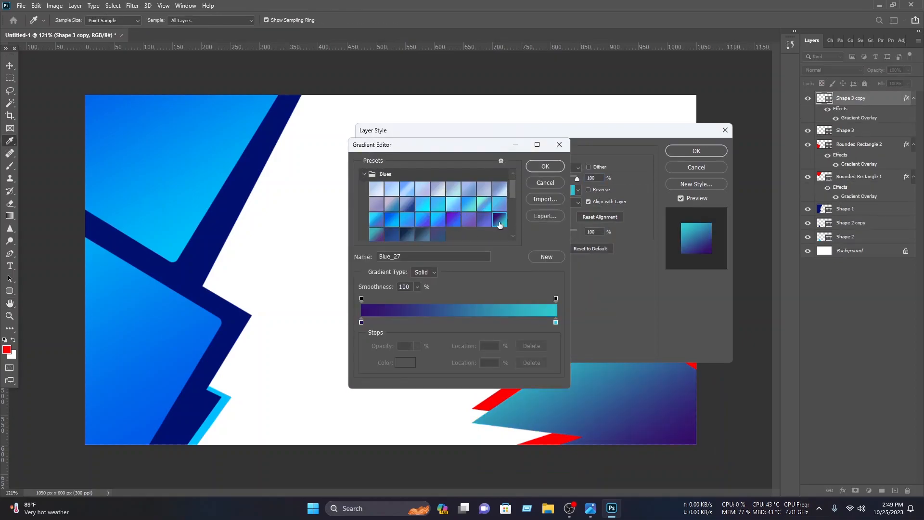
# Change the gradient's teal end stop to light blue 25bcff and move it to the 73% location
pyautogui.click(556, 322)
pyautogui.click(404, 365)
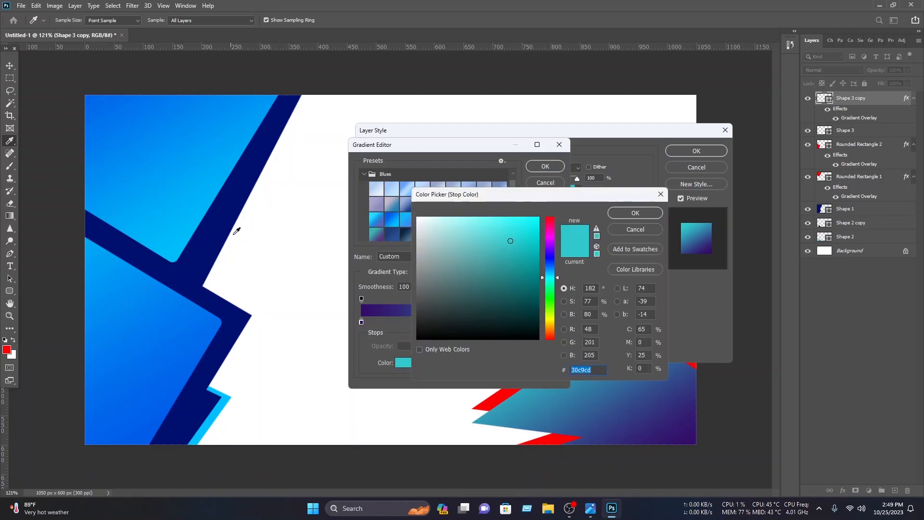
pyautogui.click(199, 187)
pyautogui.moveTo(495, 226)
pyautogui.mouseDown()
pyautogui.moveTo(503, 209)
pyautogui.moveTo(524, 207)
pyautogui.mouseUp()
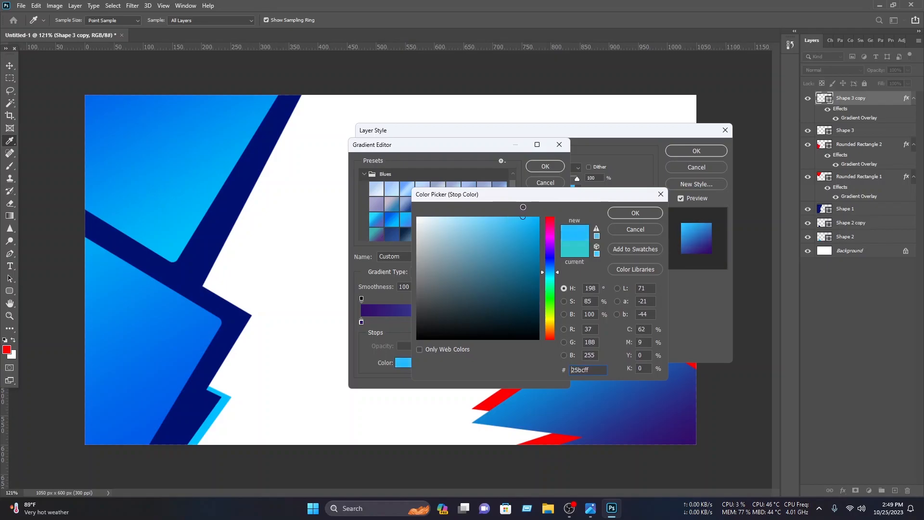
pyautogui.click(634, 213)
pyautogui.moveTo(555, 320); pyautogui.dragTo(506, 323)
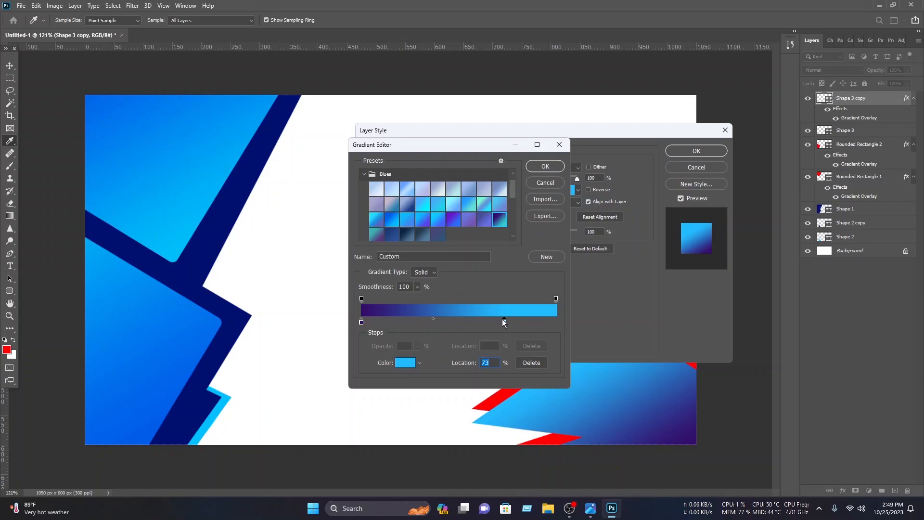
pyautogui.click(544, 167)
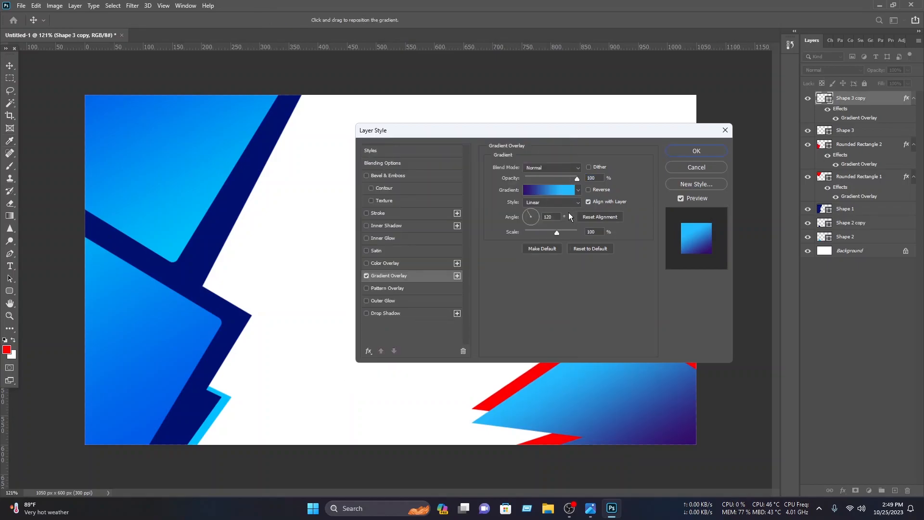
# Add a Drop Shadow to the front peaked shape, adjust it to a soft shadow close around the edges, and apply the style
pyautogui.click(399, 315)
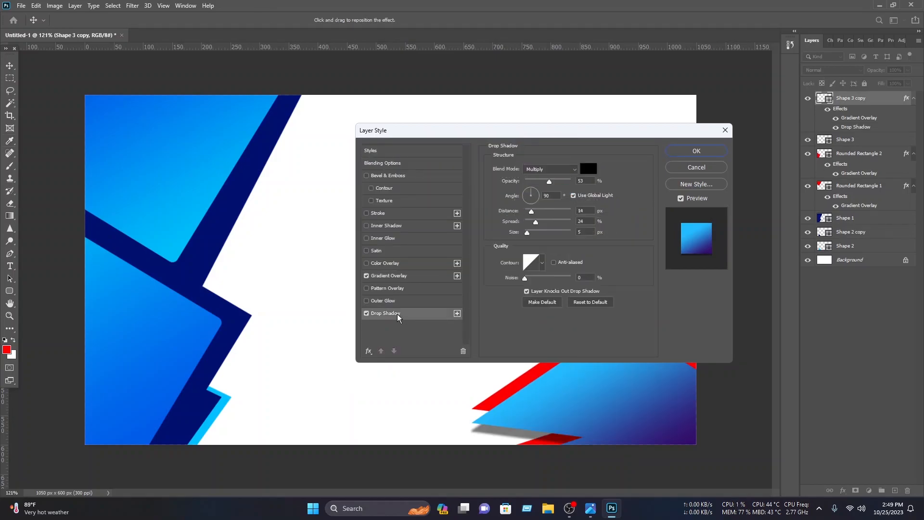
pyautogui.moveTo(531, 211); pyautogui.dragTo(530, 232)
pyautogui.click(696, 154)
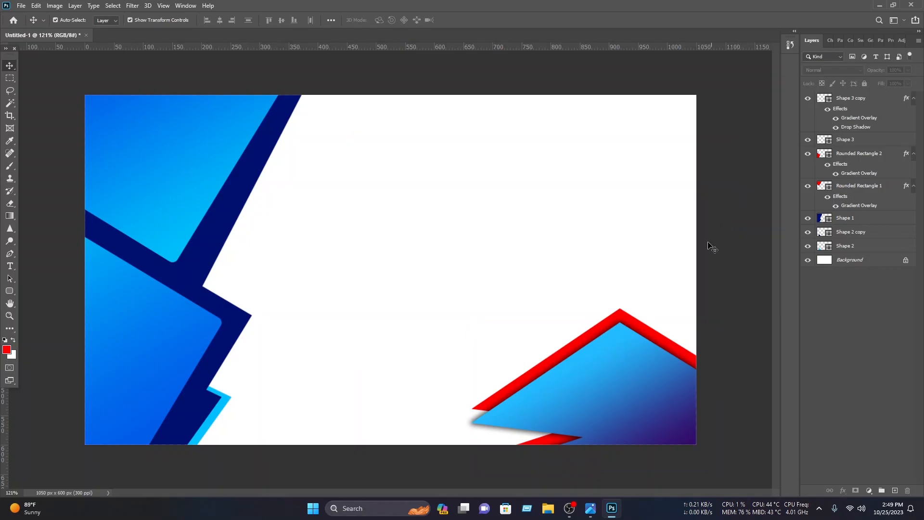
# Copy the front peaked shape's layer style and paste it onto the red peaked shape behind it
pyautogui.rightClick(862, 98)
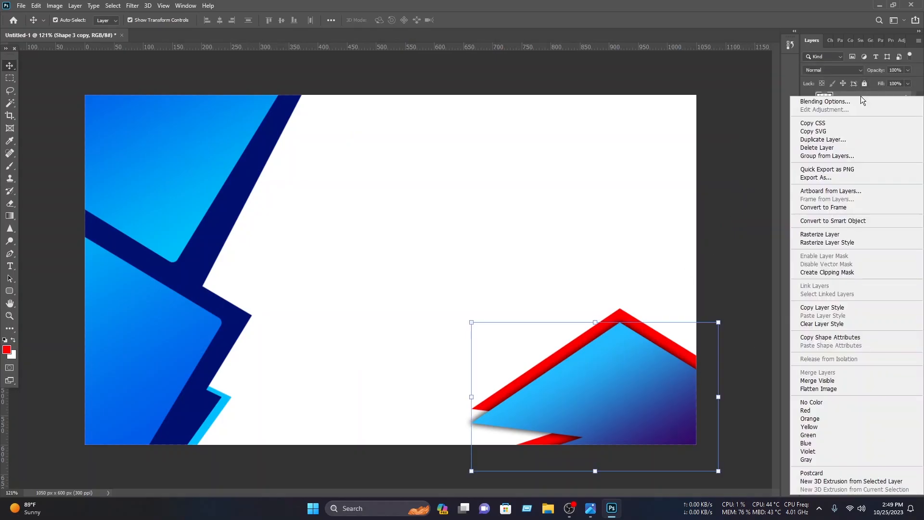
pyautogui.click(831, 307)
pyautogui.click(719, 210)
pyautogui.click(644, 329)
pyautogui.rightClick(838, 141)
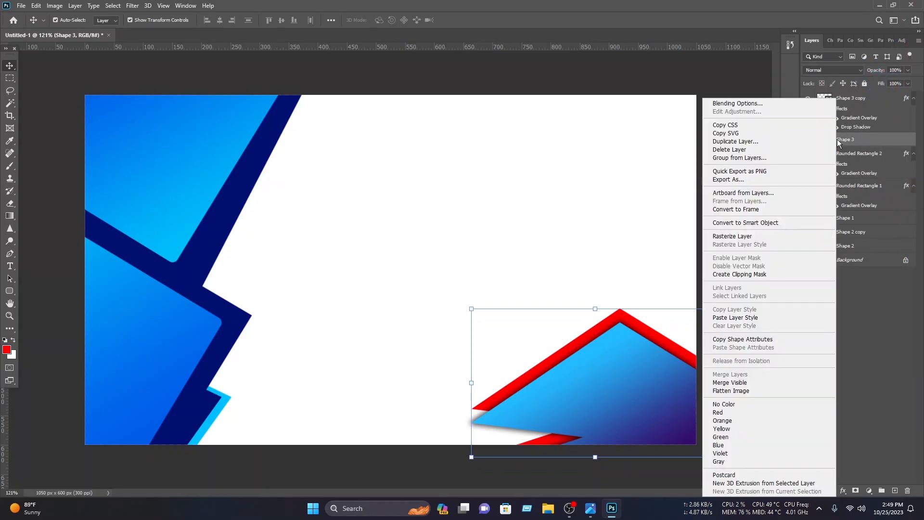
pyautogui.click(754, 317)
pyautogui.click(736, 247)
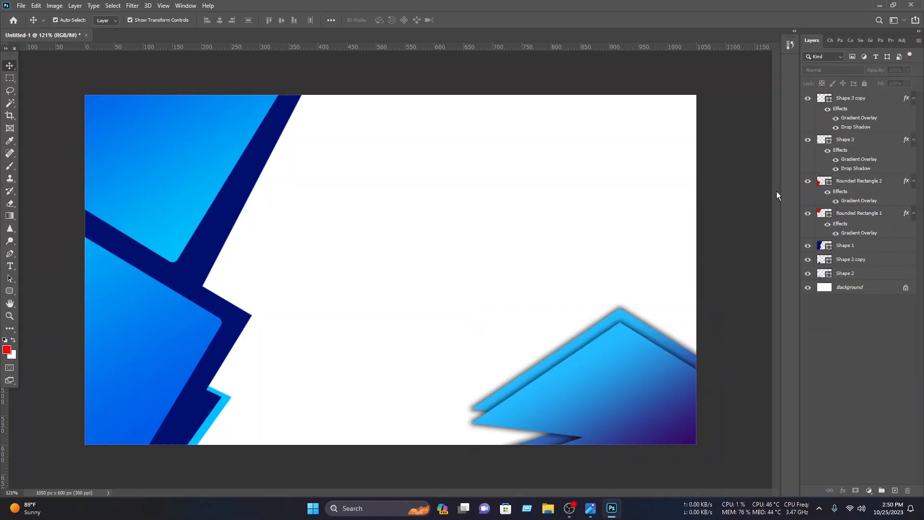
# Add a white Outer Glow to the upper-left rounded rectangle and lower the glow's opacity
pyautogui.click(184, 154)
pyautogui.rightClick(846, 219)
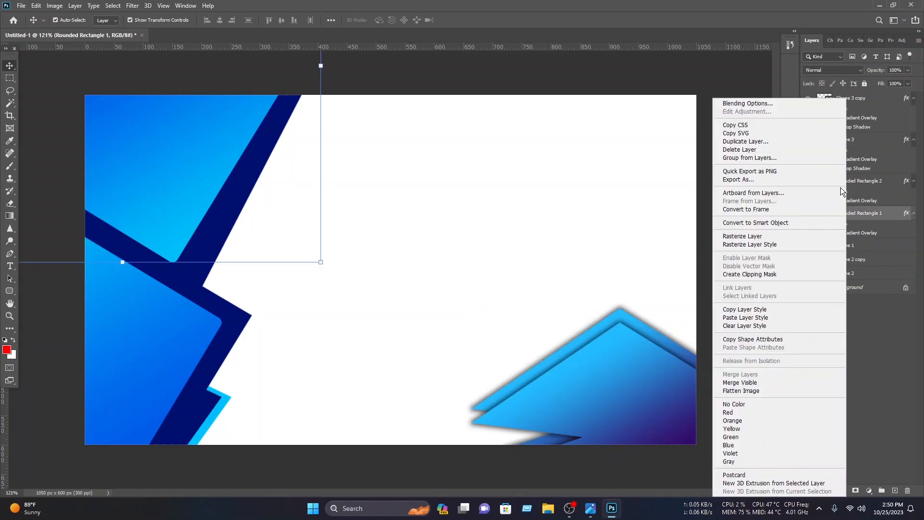
pyautogui.click(766, 103)
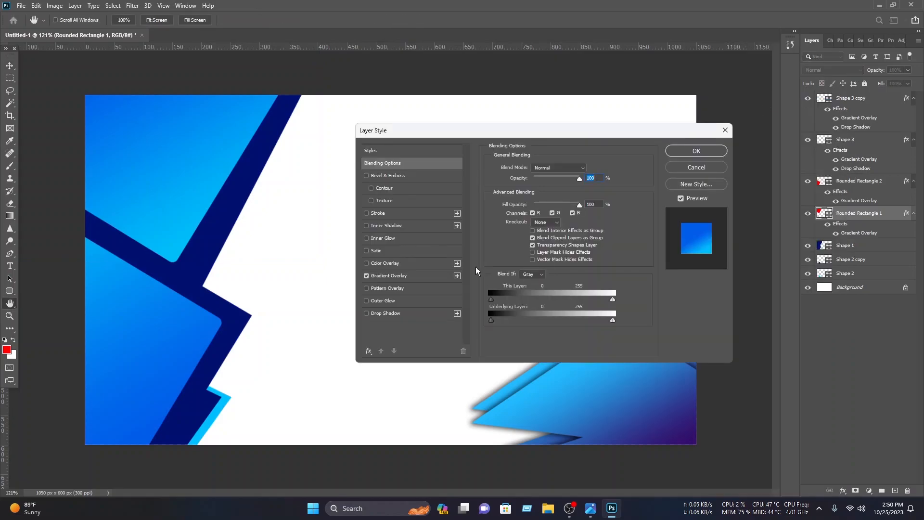
pyautogui.click(394, 301)
pyautogui.moveTo(551, 179); pyautogui.dragTo(540, 179)
pyautogui.click(701, 151)
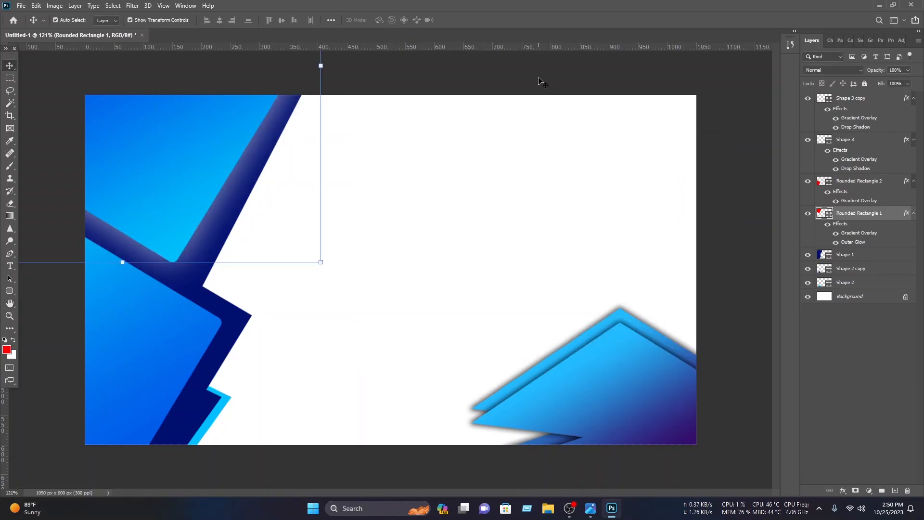
# Add a white Outer Glow to the lower-left rounded rectangle and reduce the glow's opacity to about 22%
pyautogui.click(158, 377)
pyautogui.rightClick(865, 179)
pyautogui.click(779, 103)
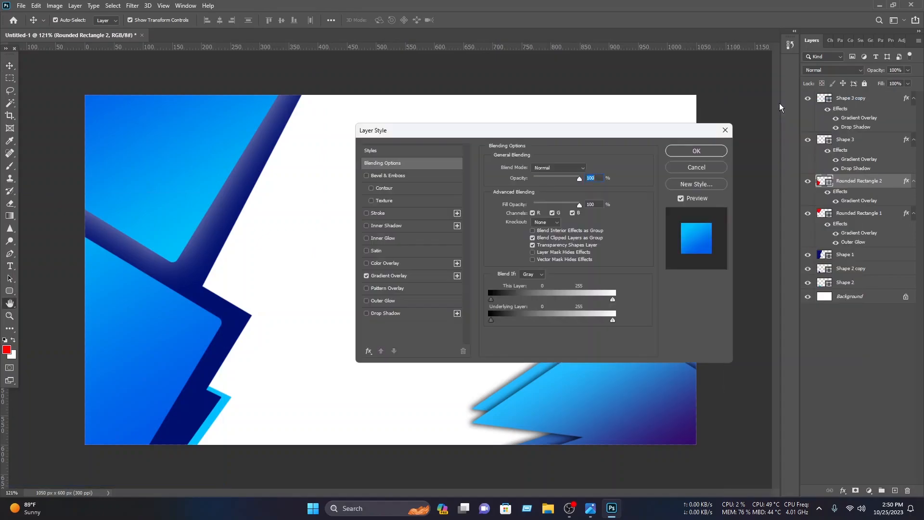
pyautogui.click(385, 300)
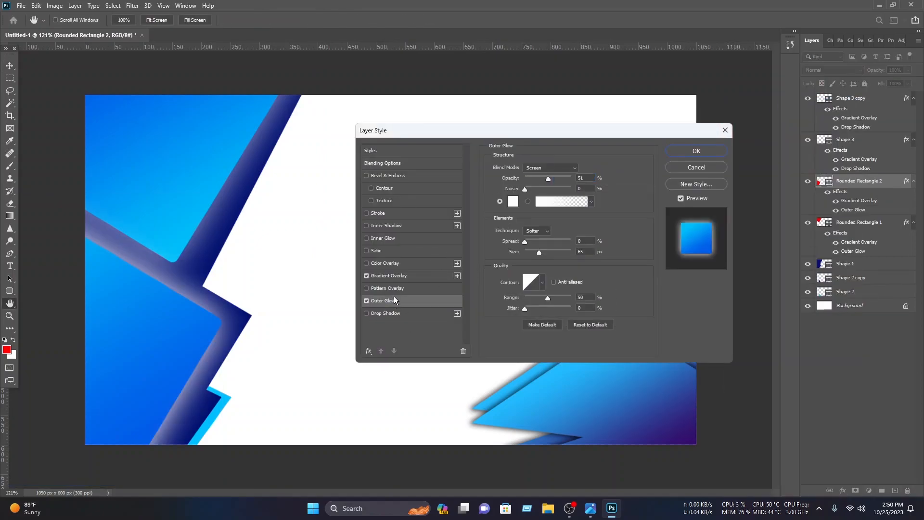
pyautogui.moveTo(555, 180); pyautogui.dragTo(536, 179)
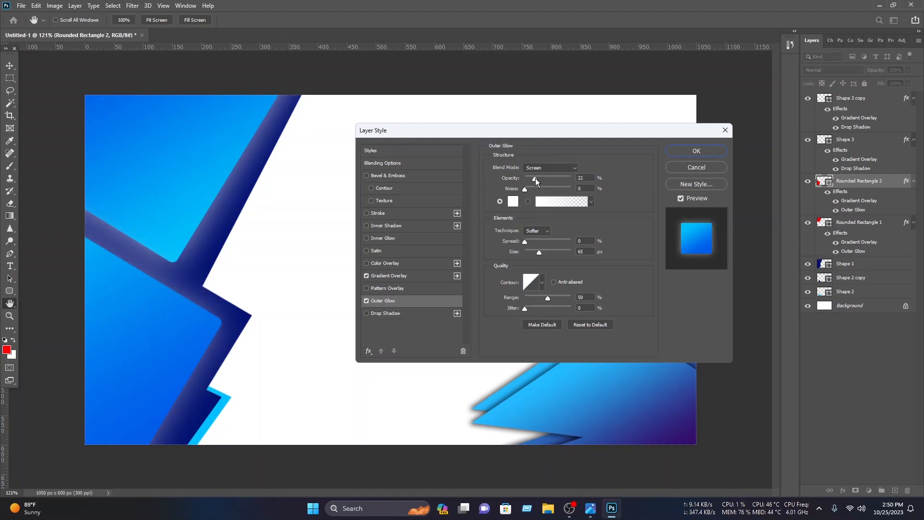
pyautogui.click(697, 151)
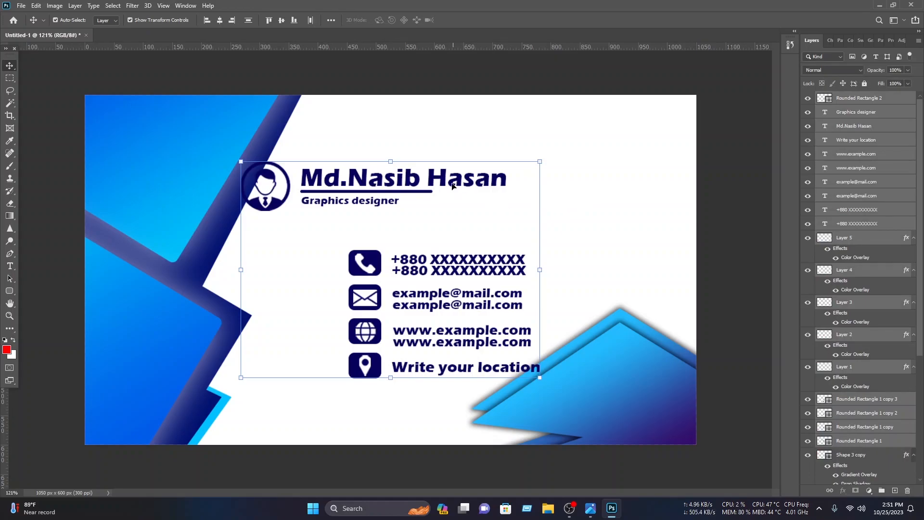
# Move the name and contact block clear of the shapes, and lock the peaked shapes and the two gradient rounded rectangles
pyautogui.moveTo(449, 184); pyautogui.dragTo(541, 108)
pyautogui.moveTo(723, 470); pyautogui.dragTo(134, 371)
pyautogui.click(866, 85)
pyautogui.moveTo(178, 88); pyautogui.dragTo(194, 494)
pyautogui.click(865, 85)
# Position the name block near the card's top centre and the contact rows below it, scaled slightly smaller and aligned with the profile icon
pyautogui.moveTo(511, 332); pyautogui.dragTo(323, 39)
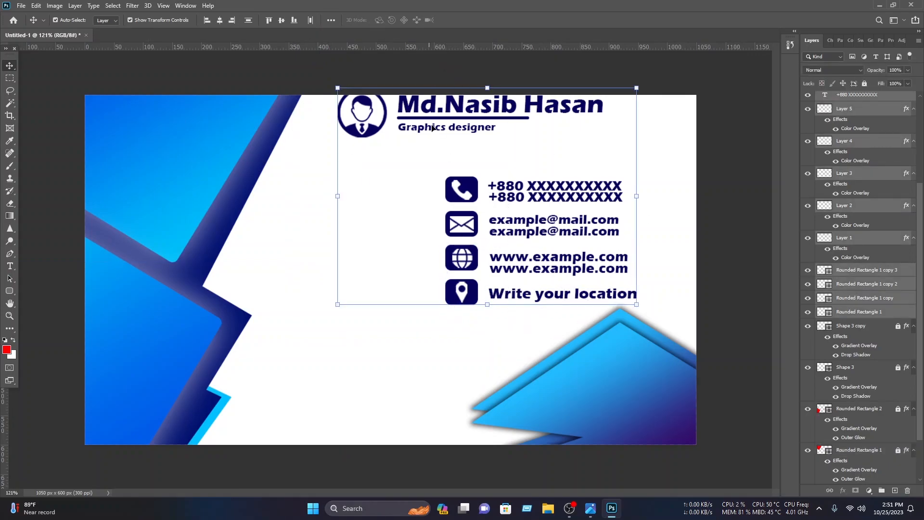
pyautogui.moveTo(434, 110); pyautogui.dragTo(392, 148)
pyautogui.moveTo(567, 380); pyautogui.dragTo(410, 222)
pyautogui.moveTo(475, 225); pyautogui.dragTo(377, 243)
pyautogui.moveTo(488, 243); pyautogui.dragTo(477, 249)
pyautogui.click(476, 20)
pyautogui.moveTo(284, 92); pyautogui.dragTo(561, 359)
pyautogui.moveTo(371, 145); pyautogui.dragTo(383, 129)
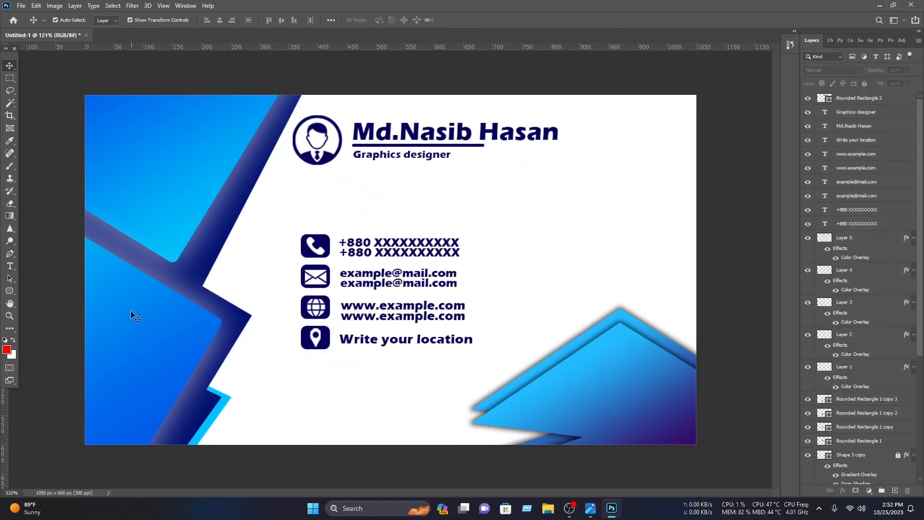
# Draw a light blue rounded rectangle about 4 × 248 px as a thin vertical divider beside the contact rows
pyautogui.click(10, 292)
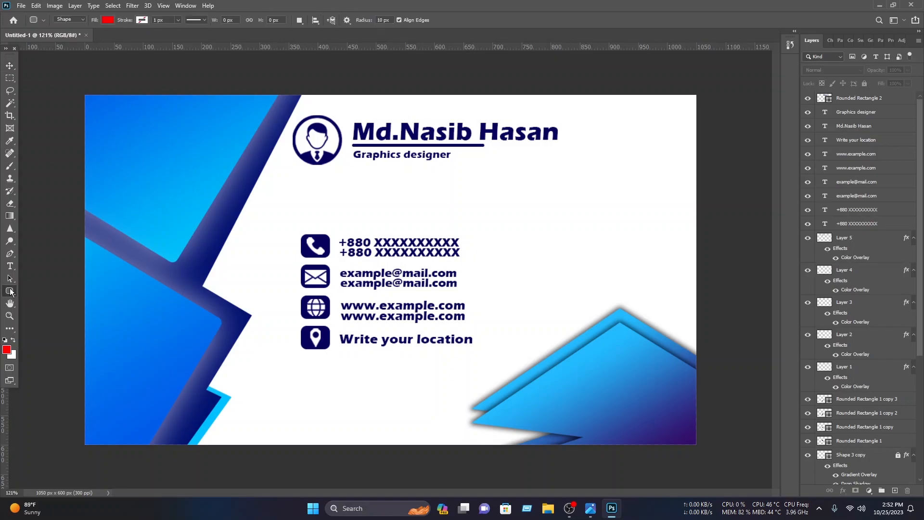
pyautogui.rightClick(9, 291)
pyautogui.click(47, 302)
pyautogui.click(107, 20)
pyautogui.click(64, 70)
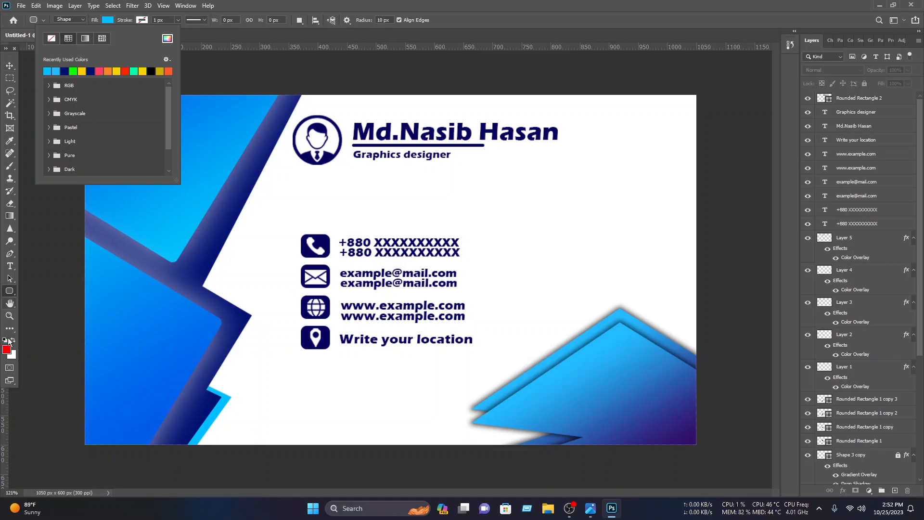
pyautogui.click(9, 295)
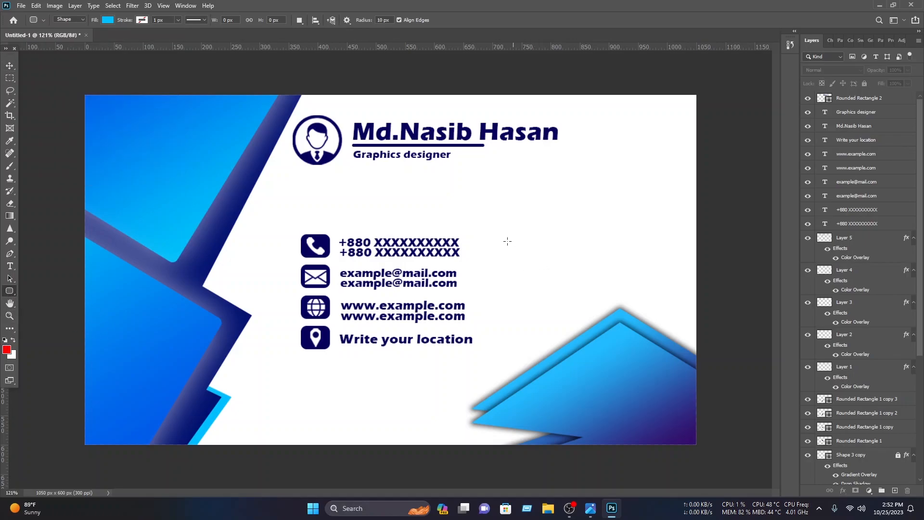
pyautogui.moveTo(489, 228); pyautogui.dragTo(492, 371)
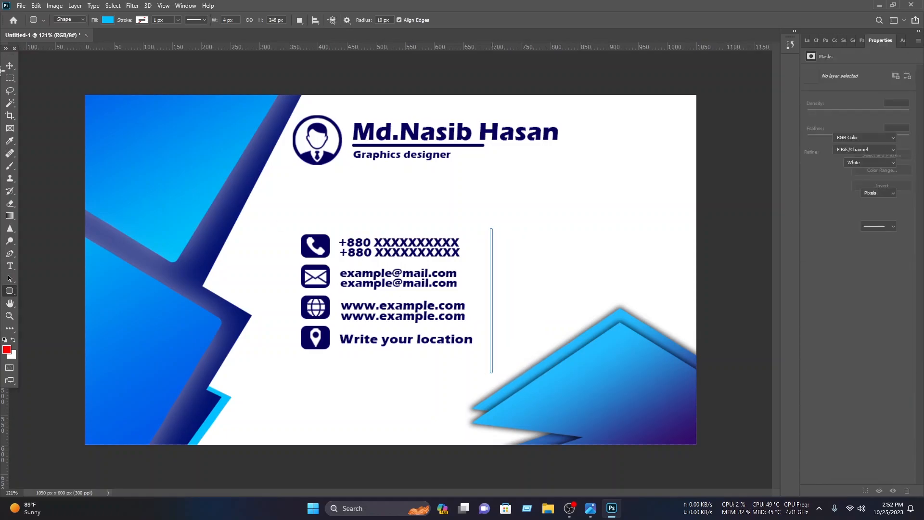
# Move the vertical divider closer to the contact rows and shorten it to about 226 px
pyautogui.press('v')
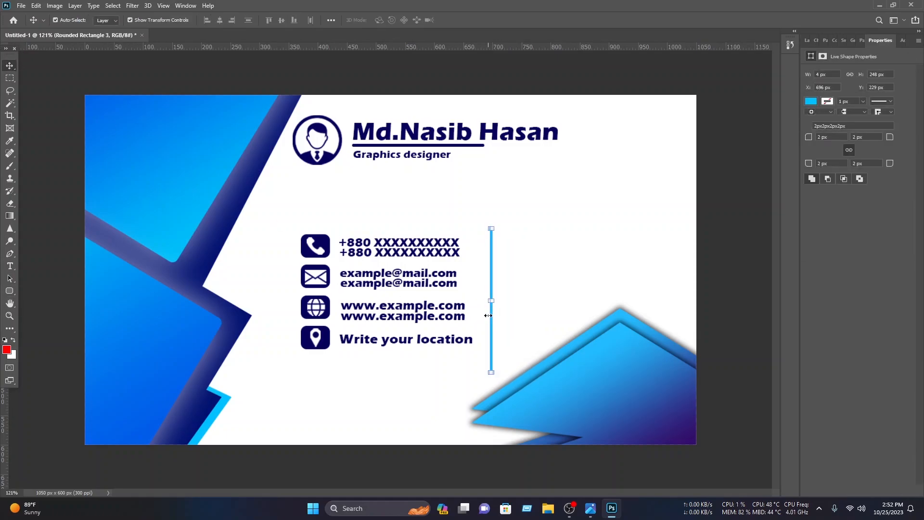
pyautogui.moveTo(491, 318); pyautogui.dragTo(482, 304)
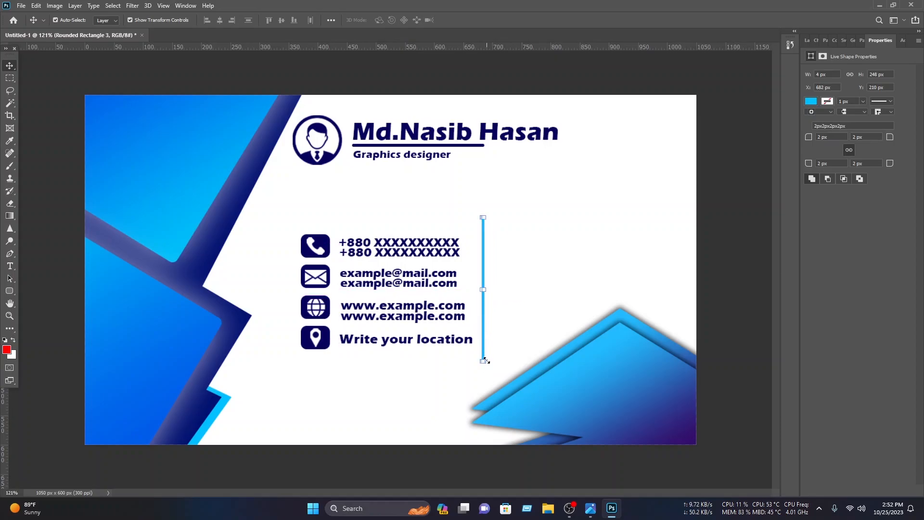
pyautogui.moveTo(483, 362); pyautogui.dragTo(483, 349)
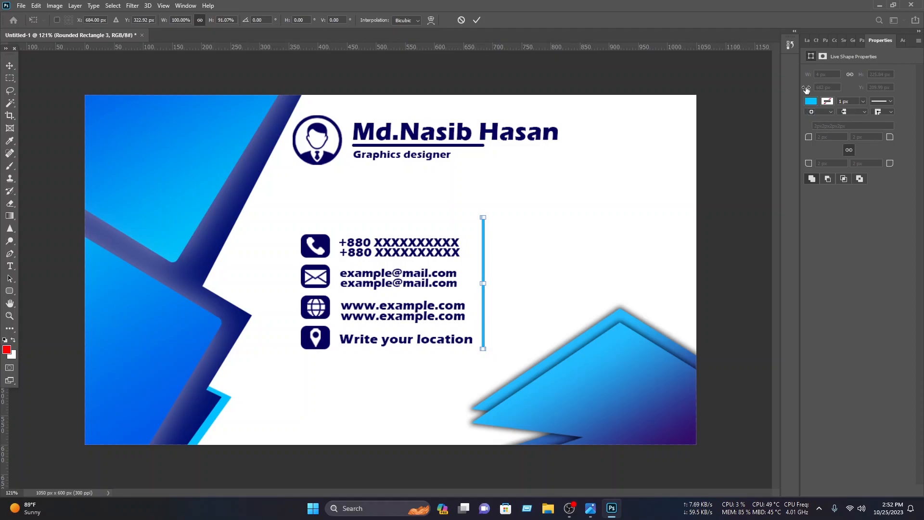
pyautogui.click(476, 20)
# Fill the vertical divider with dark navy blue and nudge it slightly down
pyautogui.click(811, 102)
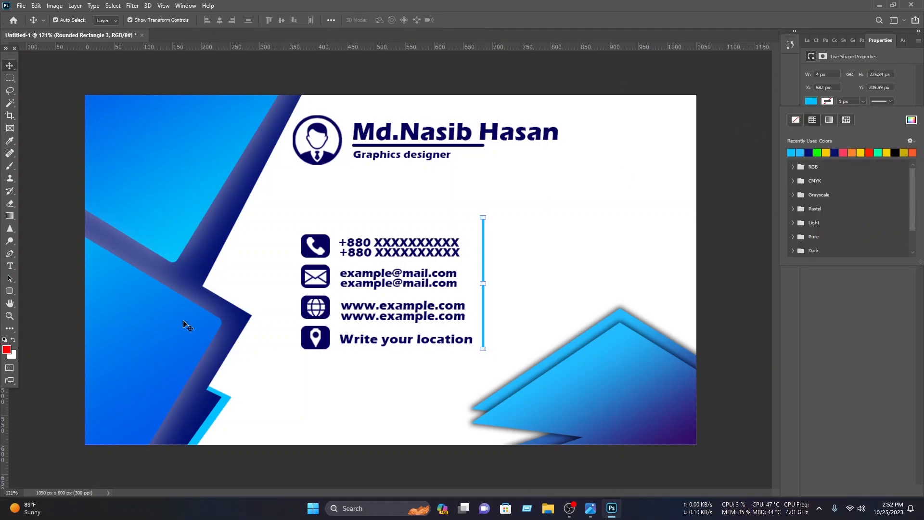
pyautogui.click(811, 153)
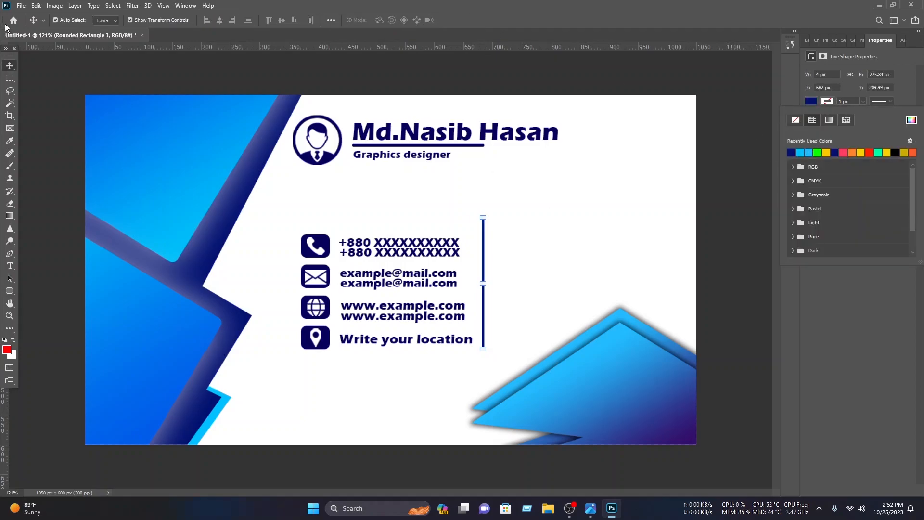
pyautogui.click(9, 70)
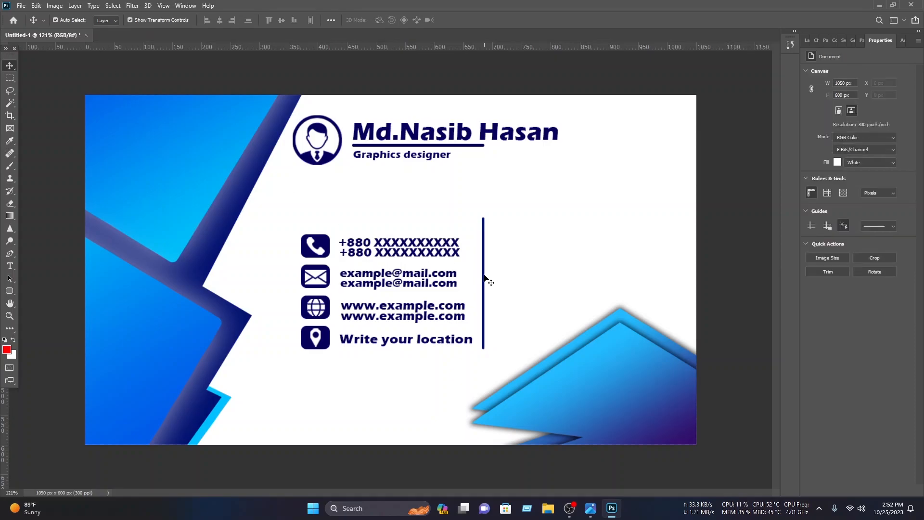
pyautogui.moveTo(484, 279); pyautogui.dragTo(484, 285)
pyautogui.click(539, 283)
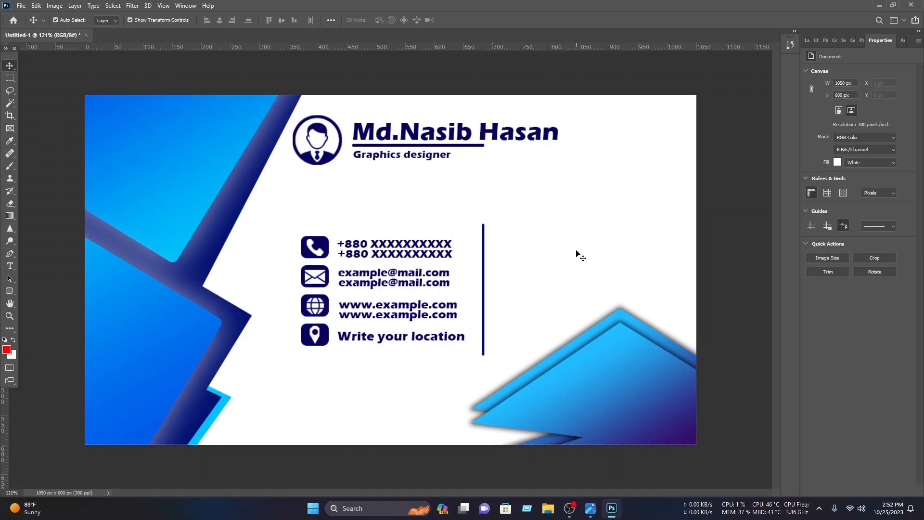
# Open the logo file Nasib IT.png and bring the logo into the business card document
pyautogui.click(20, 8)
pyautogui.click(25, 23)
pyautogui.click(40, 127)
pyautogui.scroll(-3, 139, 104)
pyautogui.doubleClick(132, 118)
pyautogui.click(284, 92)
pyautogui.click(250, 233)
pyautogui.moveTo(395, 294); pyautogui.dragTo(557, 297)
# Scale the logo to 170 × 170 px and place it on the other side of the divider from the contact rows
pyautogui.hotkey('ctrl', 't')
pyautogui.moveTo(489, 299); pyautogui.dragTo(376, 293)
pyautogui.moveTo(709, 287); pyautogui.dragTo(548, 288)
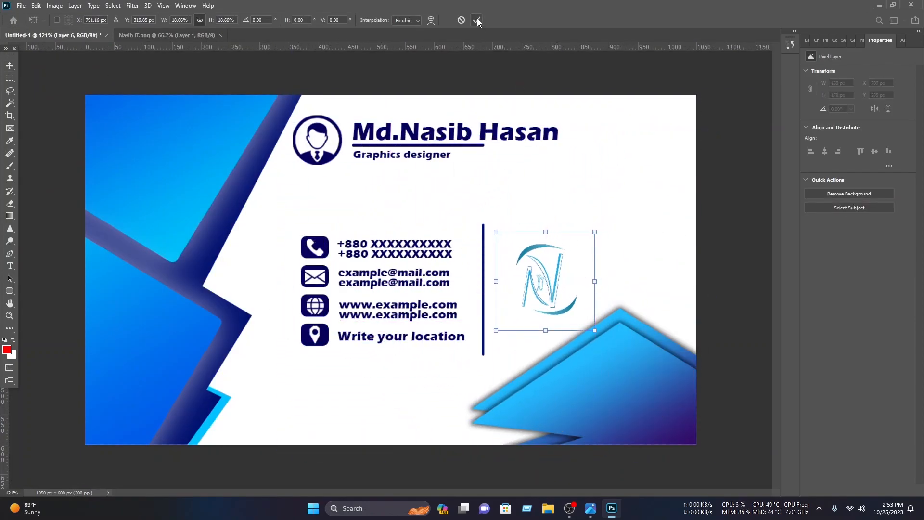
pyautogui.click(477, 21)
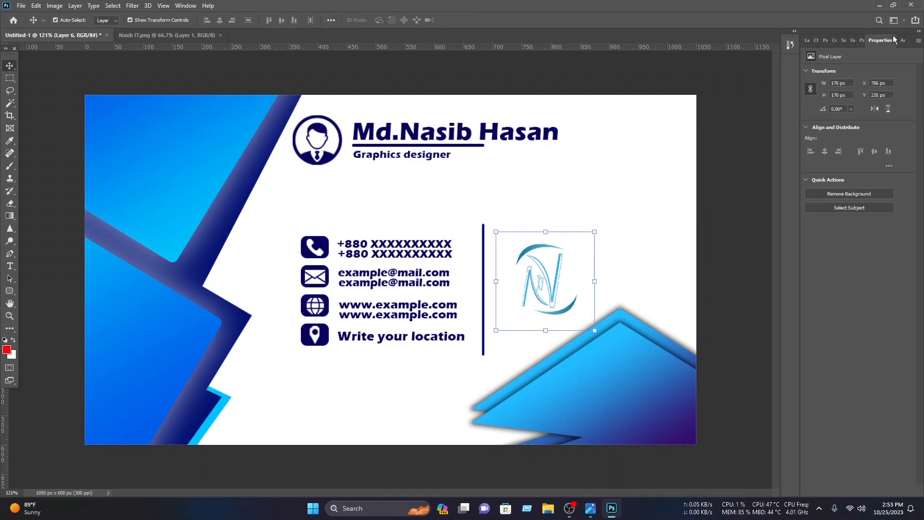
# Give the logo layer a Drop Shadow colored with the light blue sampled from the peaked shape
pyautogui.click(813, 41)
pyautogui.rightClick(854, 103)
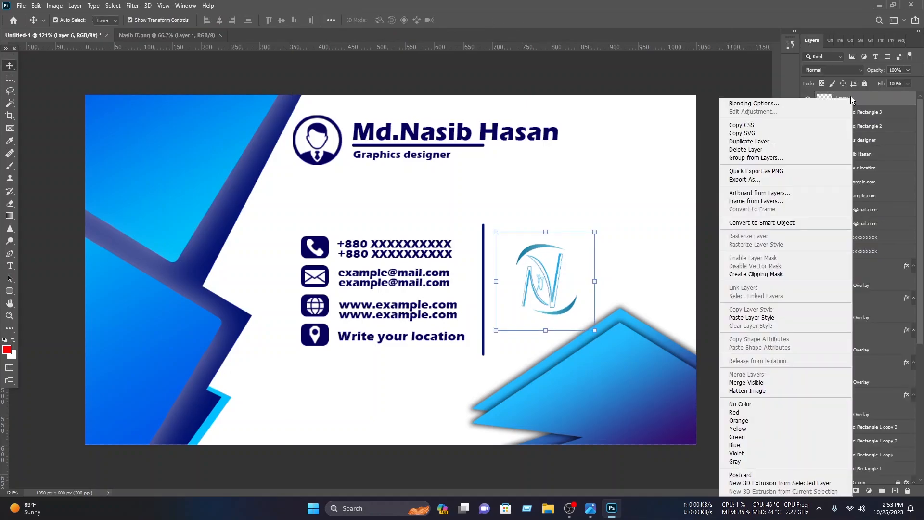
pyautogui.click(830, 102)
pyautogui.doubleClick(826, 104)
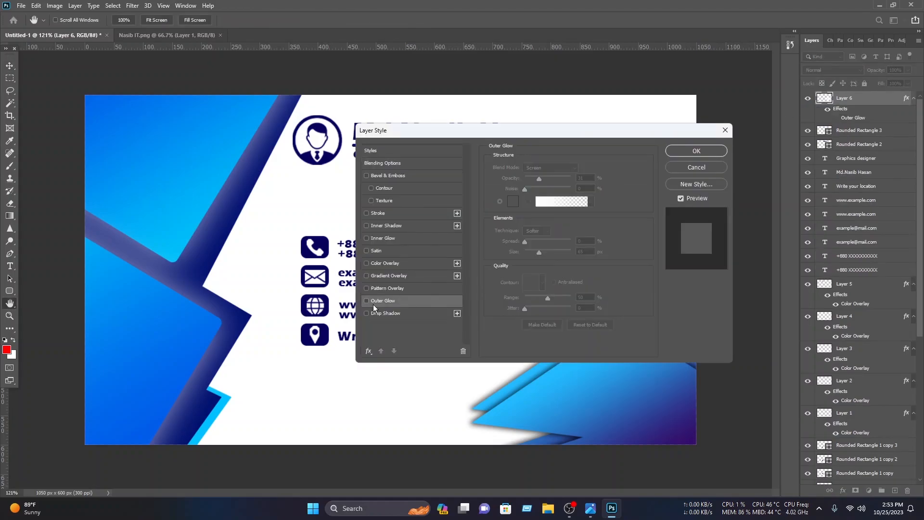
pyautogui.click(385, 314)
pyautogui.moveTo(558, 130); pyautogui.dragTo(292, 107)
pyautogui.click(327, 144)
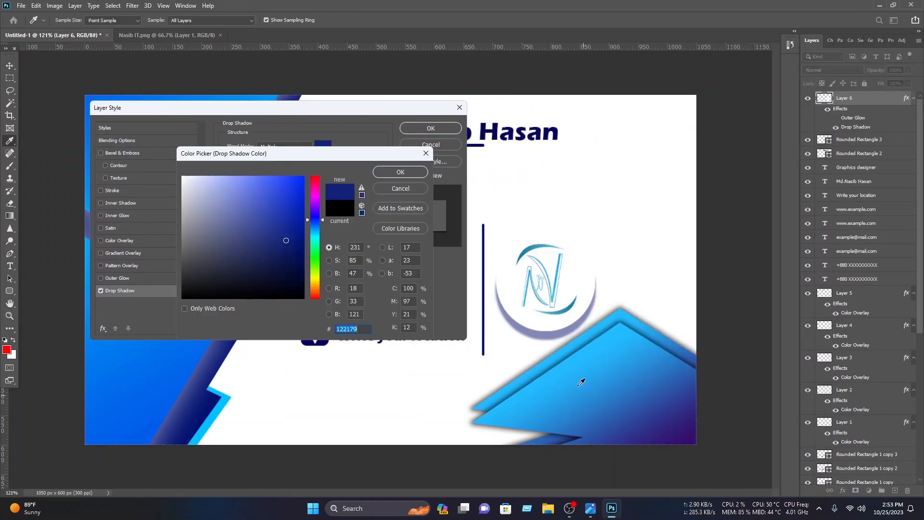
pyautogui.click(573, 363)
pyautogui.click(413, 173)
# Adjust the shadow's opacity, size and distance into a soft even halo, apply it, and nudge the logo slightly down
pyautogui.moveTo(284, 158); pyautogui.dragTo(303, 158)
pyautogui.moveTo(262, 210)
pyautogui.mouseDown()
pyautogui.moveTo(304, 215)
pyautogui.moveTo(267, 198)
pyautogui.moveTo(280, 194)
pyautogui.moveTo(267, 210)
pyautogui.moveTo(258, 191)
pyautogui.moveTo(274, 199)
pyautogui.mouseUp()
pyautogui.click(257, 189)
pyautogui.moveTo(303, 159); pyautogui.dragTo(291, 158)
pyautogui.press('Return')
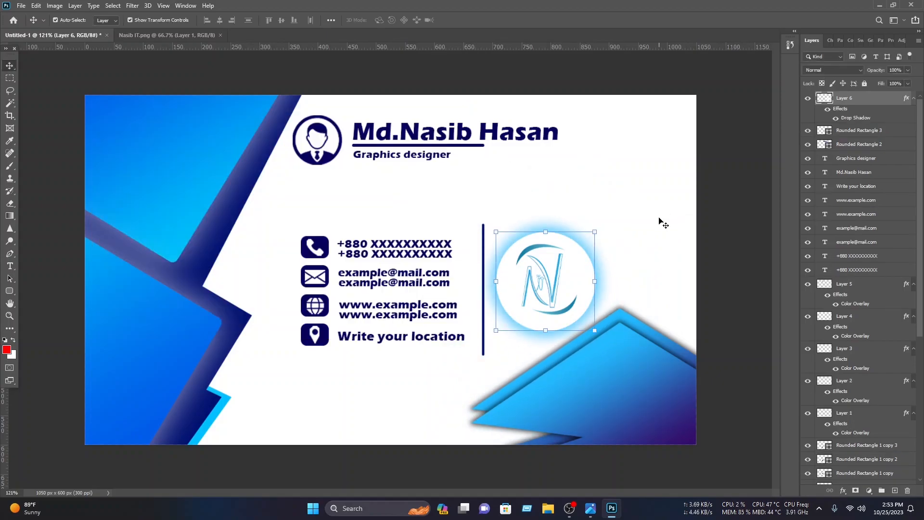
pyautogui.moveTo(556, 285); pyautogui.dragTo(557, 287)
pyautogui.click(672, 265)
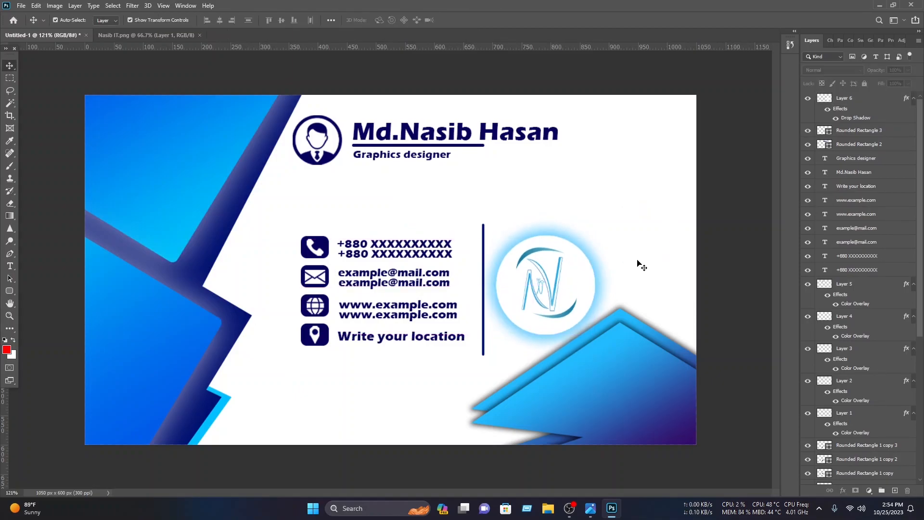
# Duplicate the name, underline and job title above the logo, and change the copied name to "Nasib IT"
pyautogui.moveTo(490, 177); pyautogui.dragTo(560, 183)
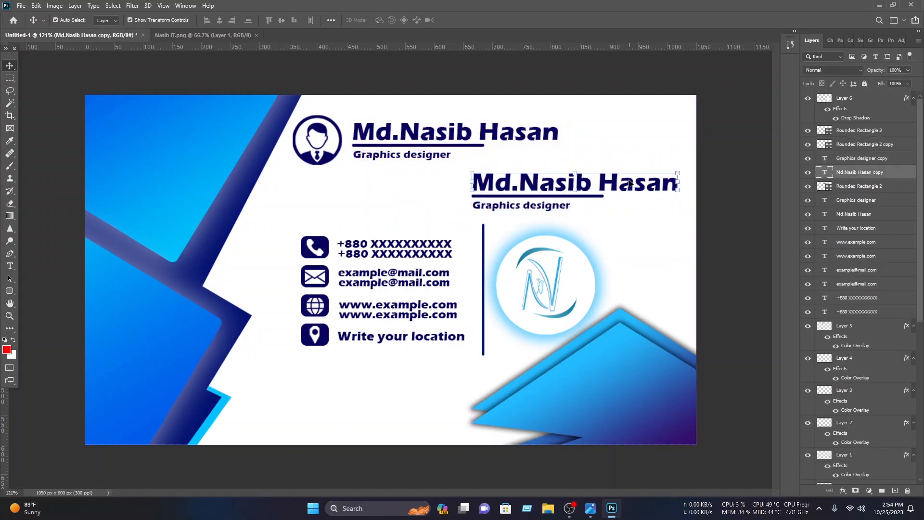
pyautogui.doubleClick(629, 179)
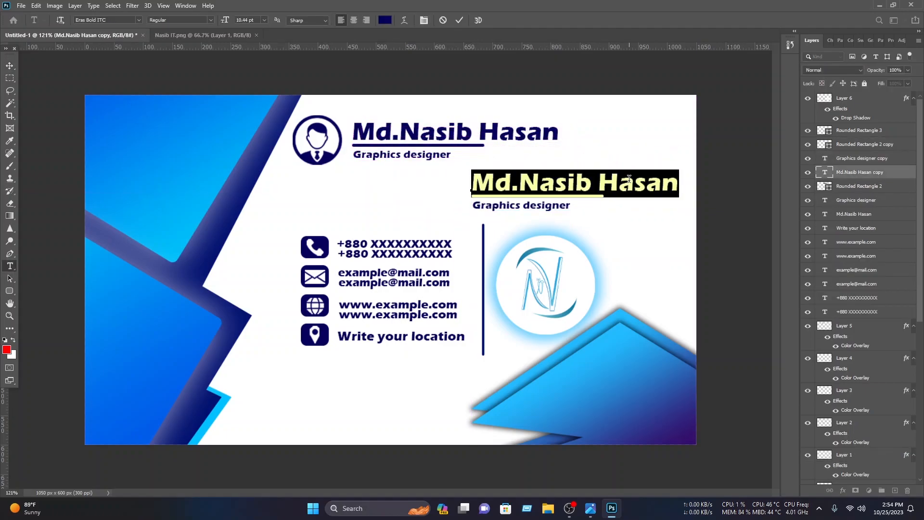
pyautogui.write('Nasi')
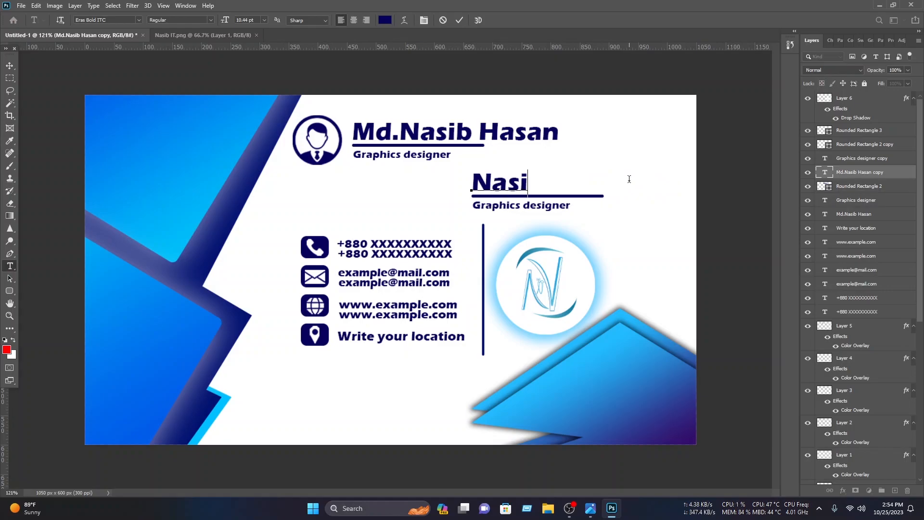
pyautogui.write('b IT')
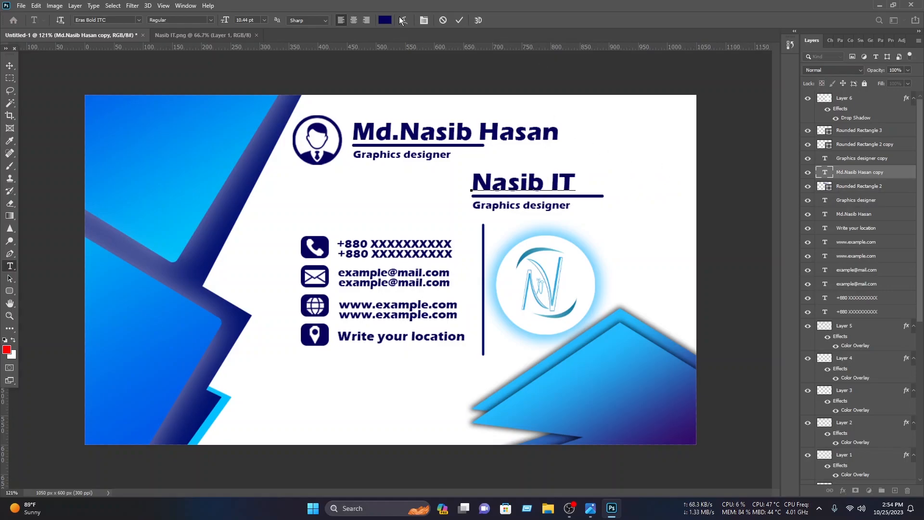
pyautogui.click(459, 20)
pyautogui.press('v')
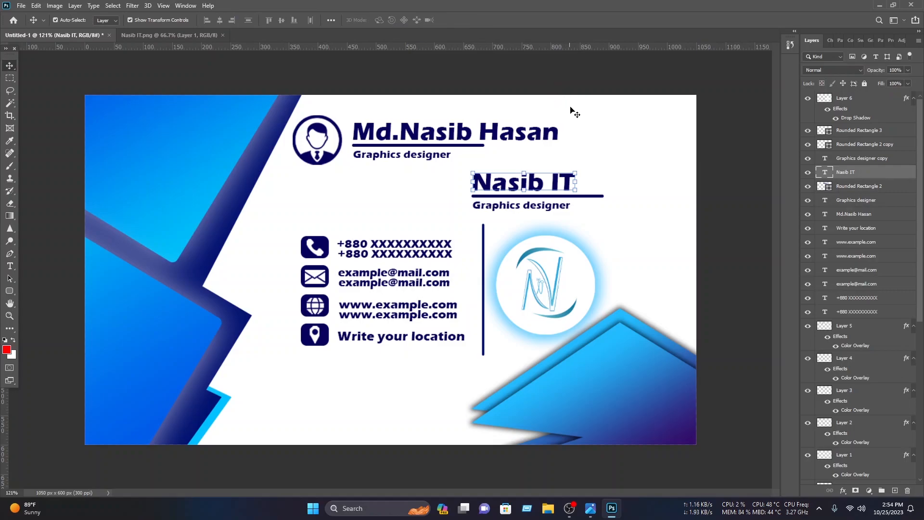
# Change the copied job title under the company name to "An IT based company"
pyautogui.click(545, 205)
pyautogui.doubleClick(546, 205)
pyautogui.write('An IT based company')
pyautogui.hotkey('ctrl', 'Return')
# Move the company name, underline and tagline beside the logo and scale them down to fit within the card
pyautogui.moveTo(523, 159); pyautogui.dragTo(664, 295)
pyautogui.moveTo(726, 284); pyautogui.dragTo(696, 288)
pyautogui.press('Return')
# Scale the logo down slightly, and shift the contact rows, divider, logo and company text slightly up and to the left
pyautogui.click(594, 287)
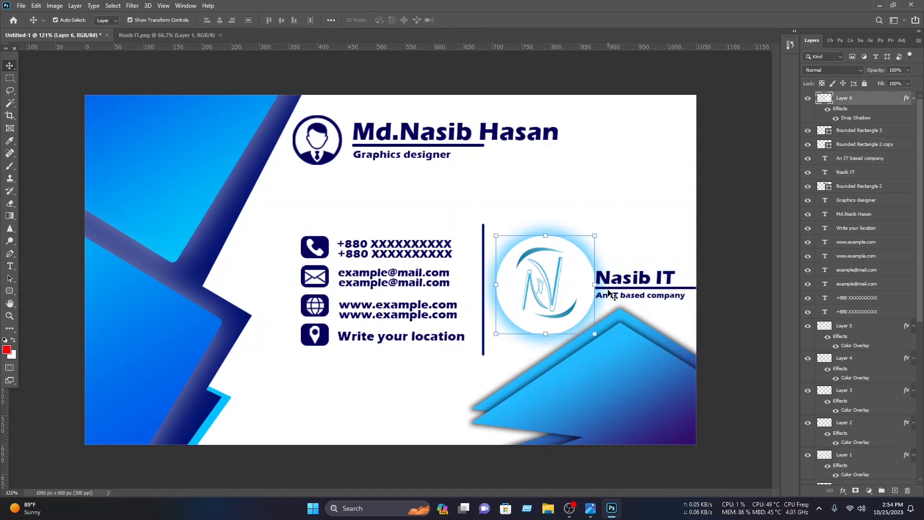
pyautogui.moveTo(595, 236); pyautogui.dragTo(584, 247)
pyautogui.moveTo(566, 287); pyautogui.dragTo(570, 281)
pyautogui.click(478, 20)
pyautogui.moveTo(717, 331); pyautogui.dragTo(313, 240)
pyautogui.moveTo(428, 240); pyautogui.dragTo(417, 233)
pyautogui.click(574, 168)
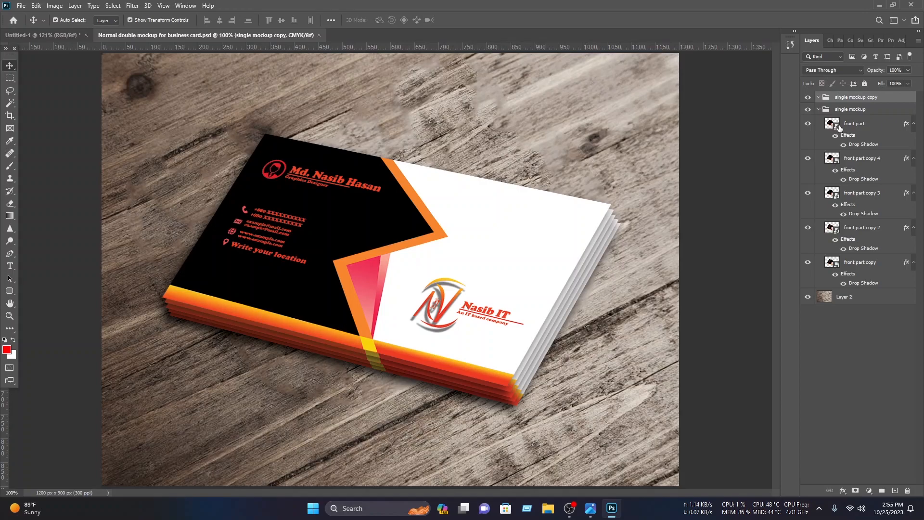
# Open the smart object of the mockup's top "front part" layer and delete the existing card design in it
pyautogui.doubleClick(832, 123)
pyautogui.moveTo(714, 452); pyautogui.dragTo(122, 88)
pyautogui.press('Delete')
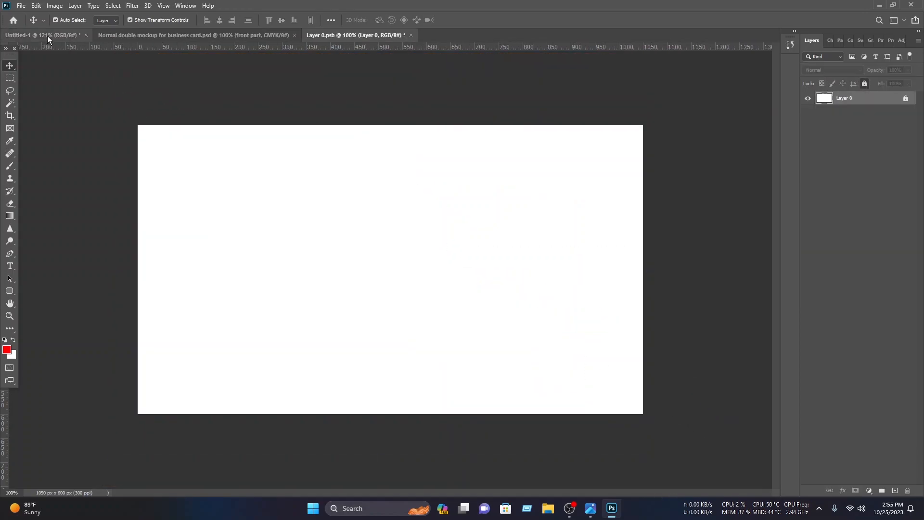
# Return to the business card document and unlock its locked layers, including Shape 1, Shape 2 copy, Shape 2 and Background
pyautogui.click(47, 35)
pyautogui.scroll(-5, 844, 319)
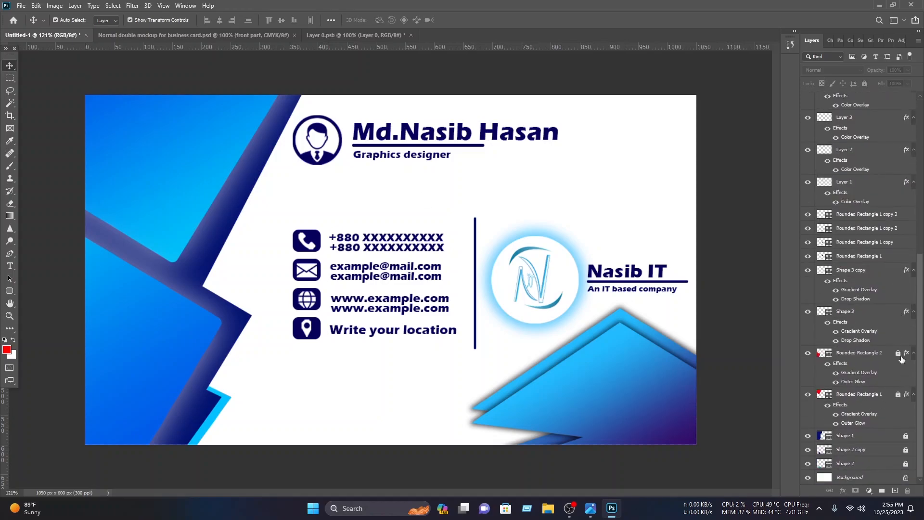
pyautogui.click(906, 436)
pyautogui.click(906, 450)
pyautogui.click(906, 463)
pyautogui.click(906, 477)
# Select the entire business card design and copy it into Layer 0.psb, aligned to the canvas
pyautogui.click(720, 456)
pyautogui.moveTo(721, 458); pyautogui.dragTo(76, 31)
pyautogui.moveTo(160, 122); pyautogui.dragTo(279, 170)
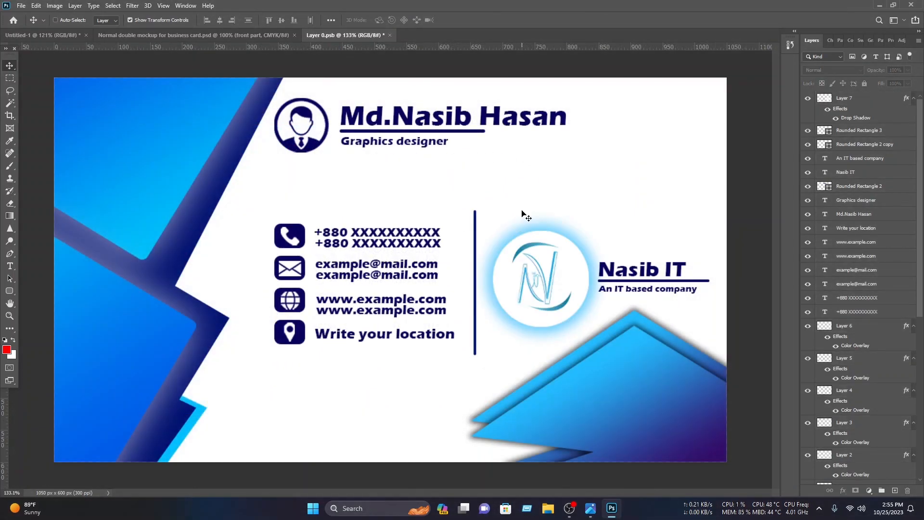
# Save and close the smart object to update the card stack in the mockup, and inspect the result up close
pyautogui.hotkey('ctrl', 's')
pyautogui.hotkey('ctrl', 'w')
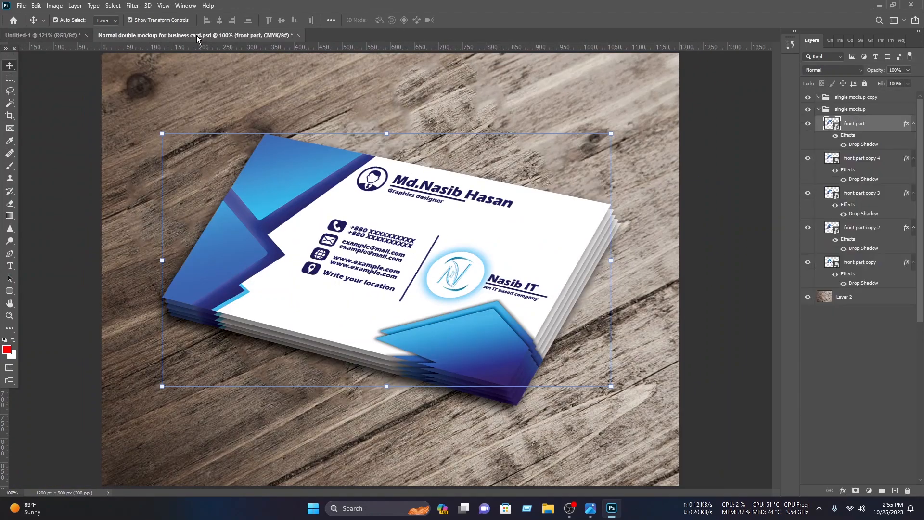
pyautogui.scroll(3, 452, 199)
pyautogui.moveTo(510, 318); pyautogui.dragTo(522, 305)
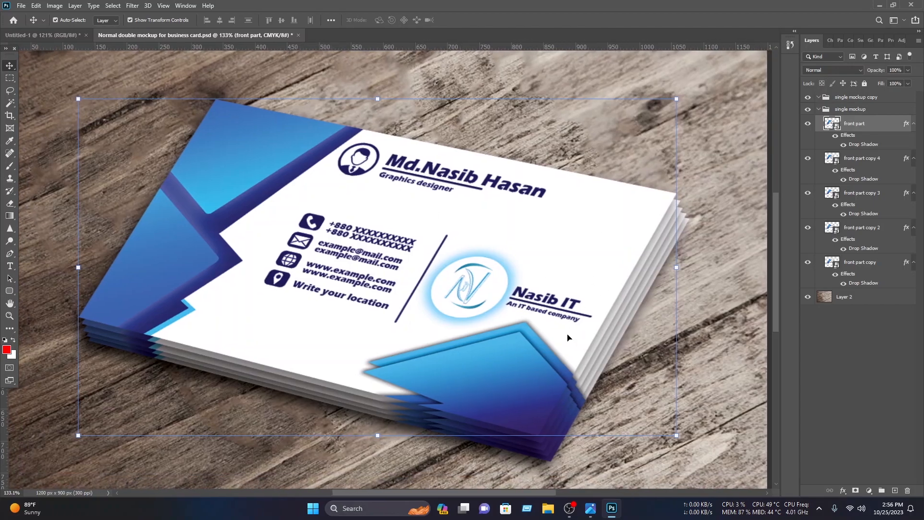